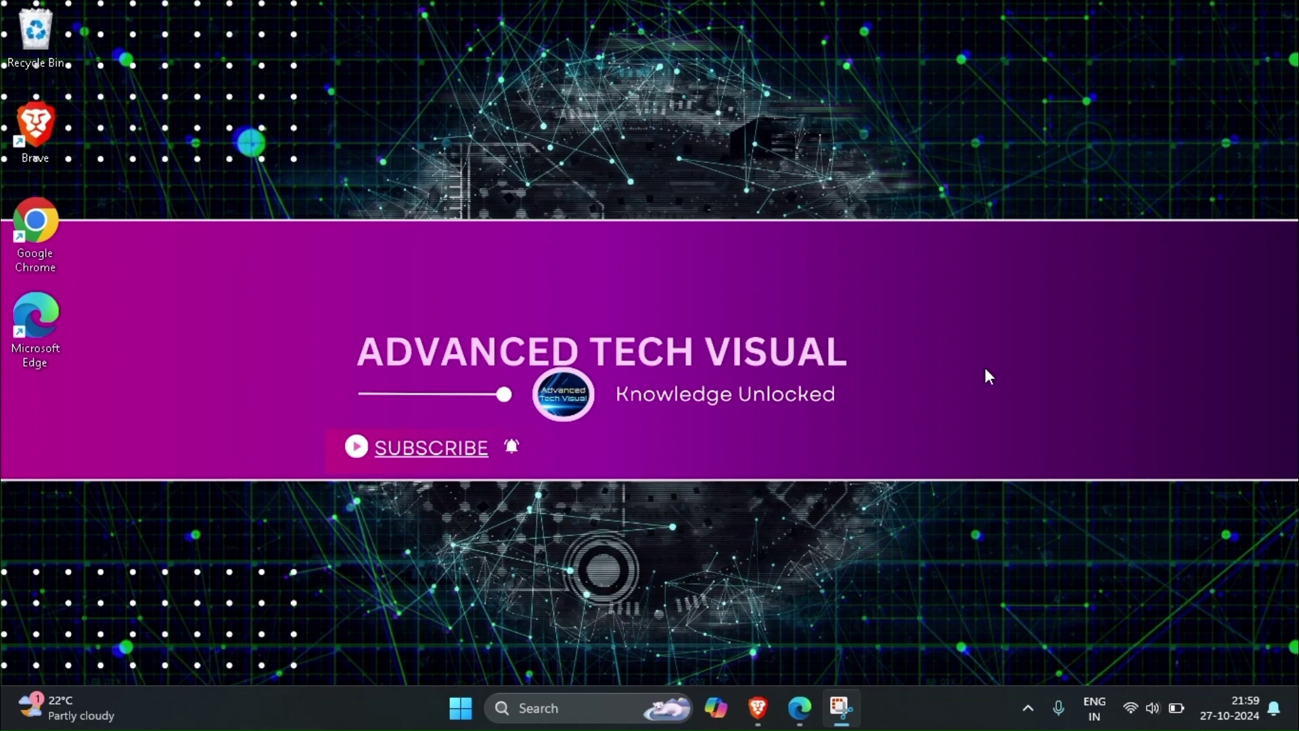
Find Startup apps in search and switch off Microsoft Teams, Mobile devices and PC Manager.
{"action": "key", "text": "super+s"}
{"action": "type", "text": "startup apps"}
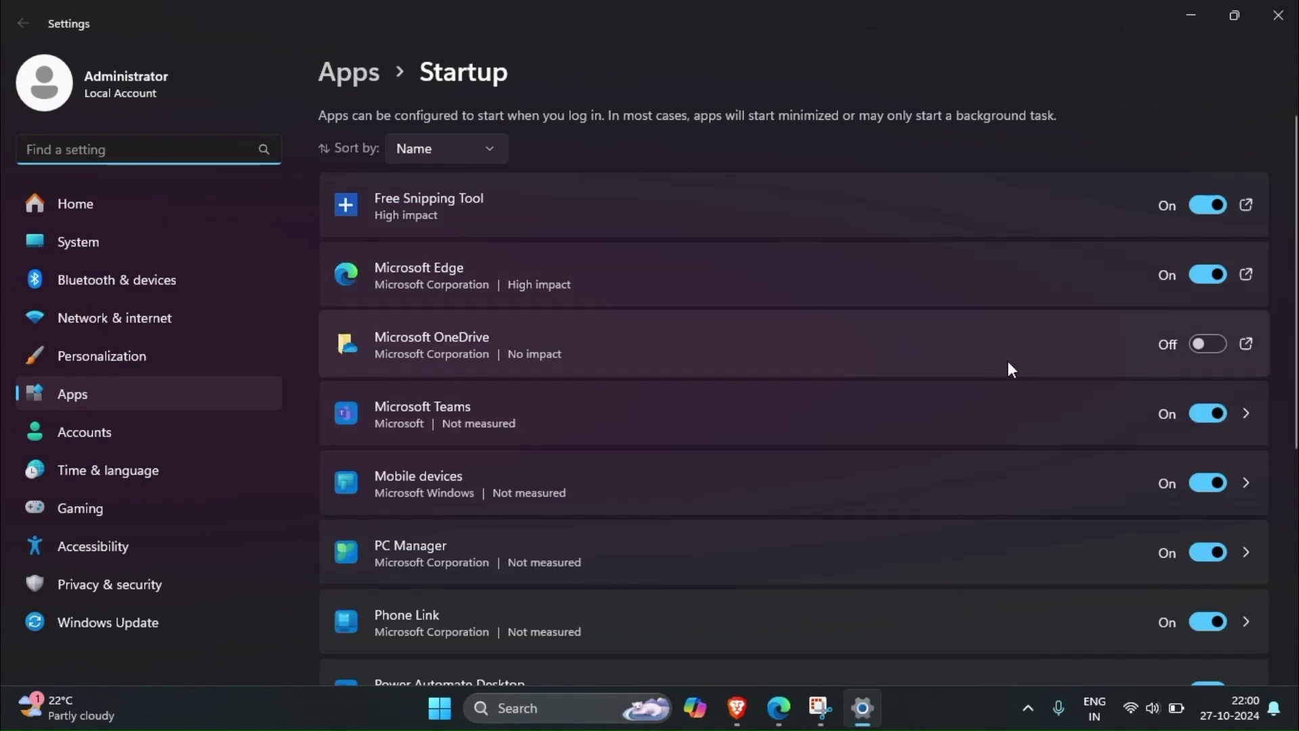
{"action": "left_click", "coordinate": [1208, 414]}
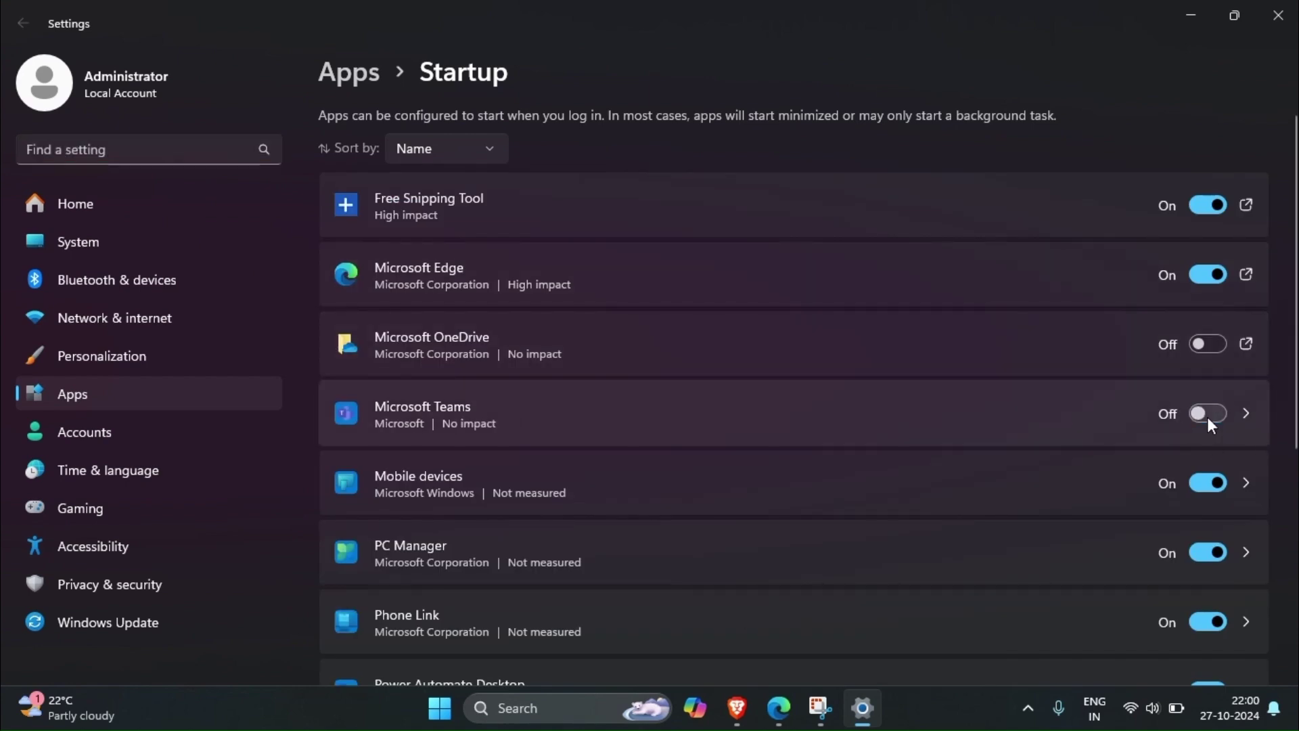
{"action": "scroll", "coordinate": [1207, 417], "scroll_direction": "down", "scroll_amount": 2}
{"action": "left_click", "coordinate": [1205, 370]}
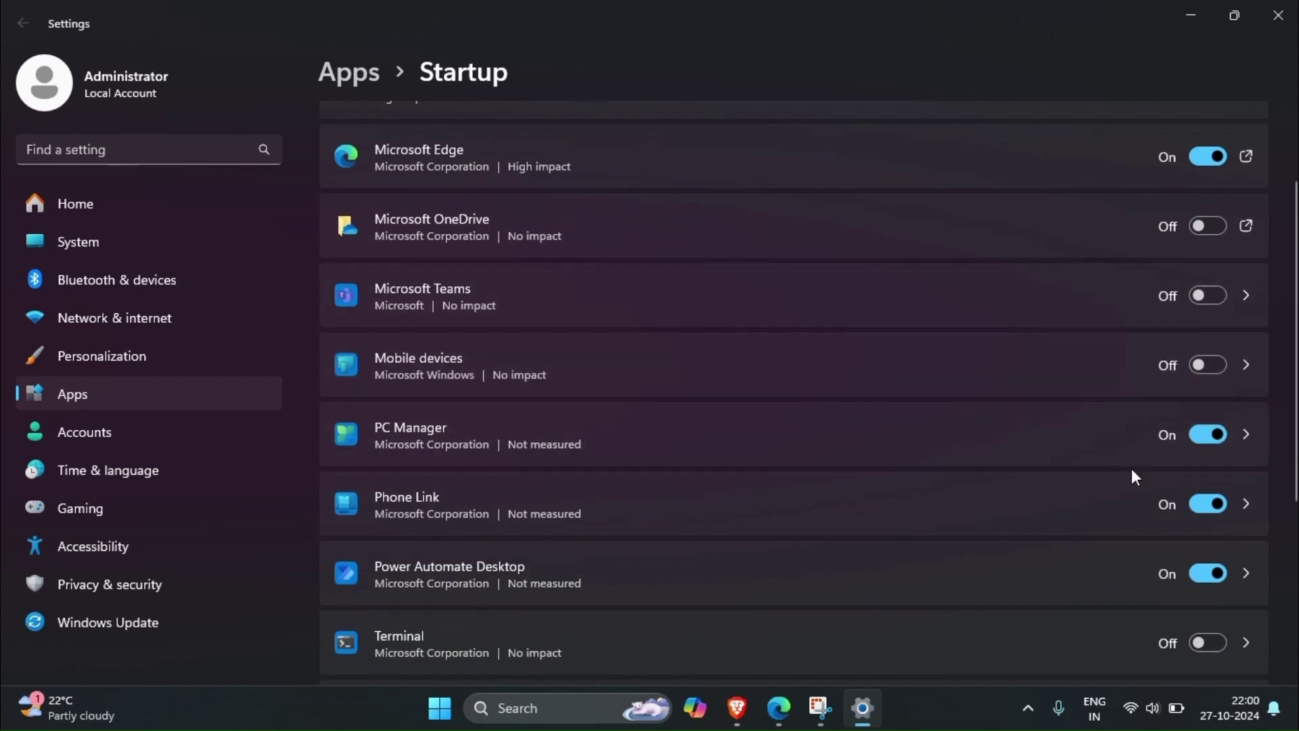
{"action": "left_click", "coordinate": [1208, 434]}
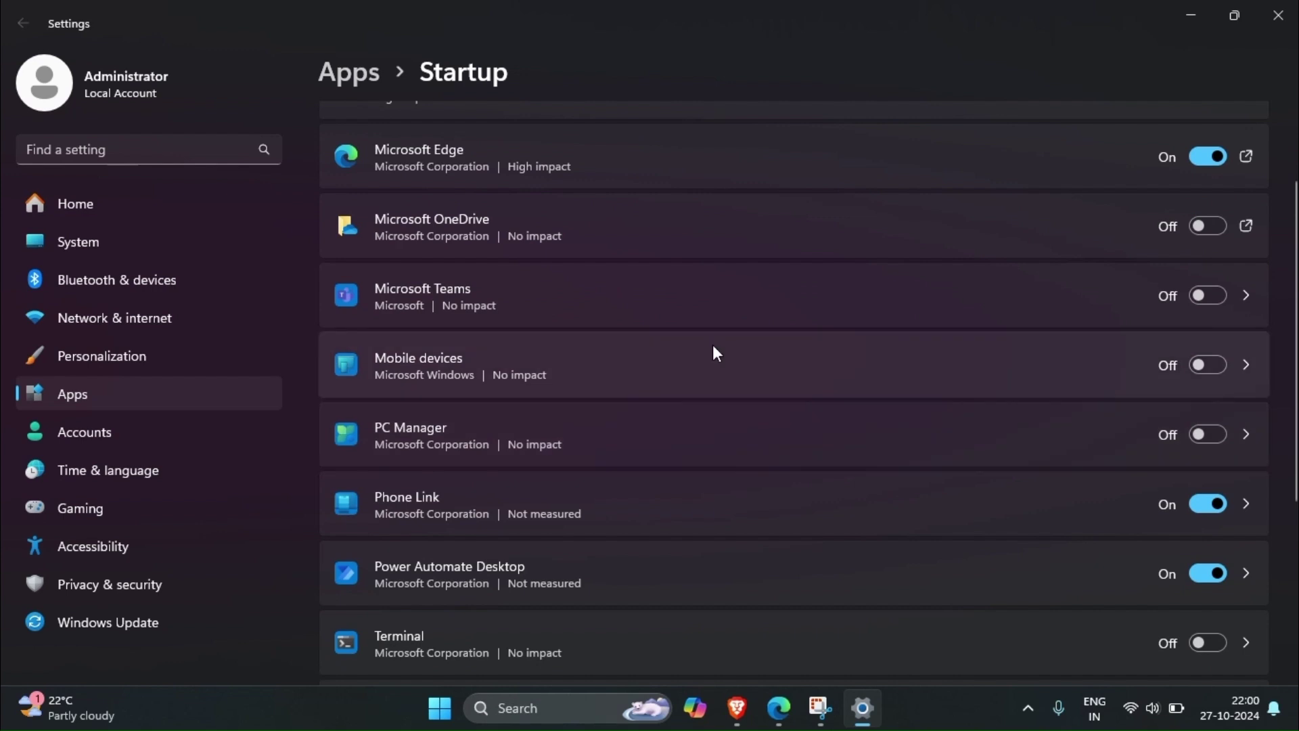
Switch off Phone Link, Power Automate Desktop and Microsoft Edge at startup, then close Settings.
{"action": "scroll", "coordinate": [1201, 480], "scroll_direction": "down", "scroll_amount": 1}
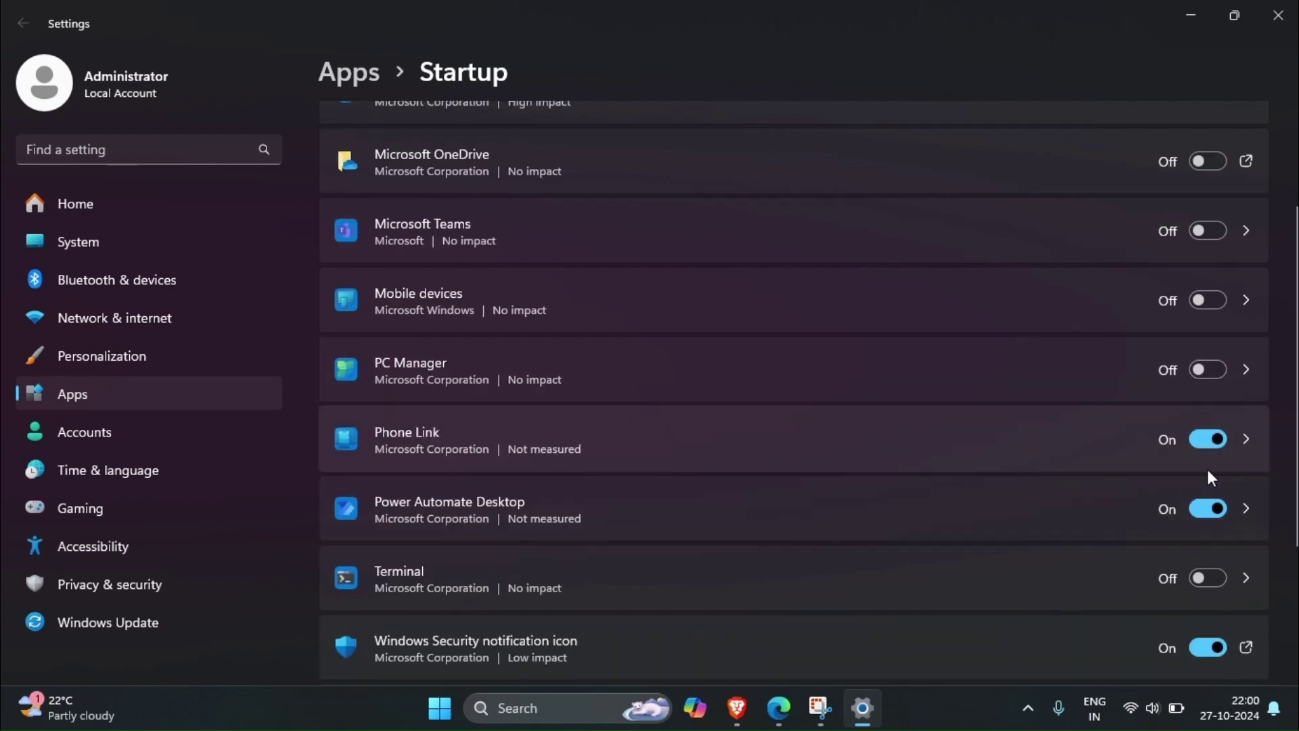
{"action": "left_click", "coordinate": [1197, 441]}
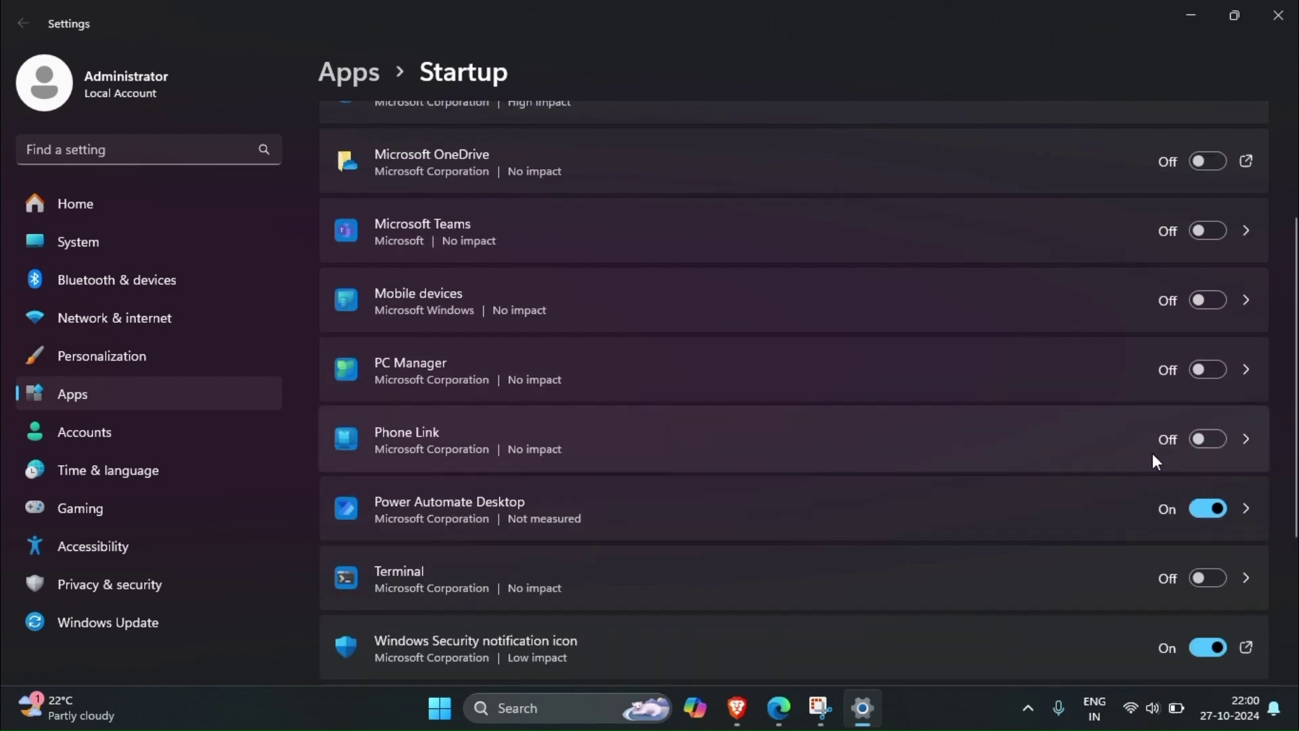
{"action": "left_click", "coordinate": [1197, 509]}
{"action": "scroll", "coordinate": [878, 451], "scroll_direction": "up", "scroll_amount": 3}
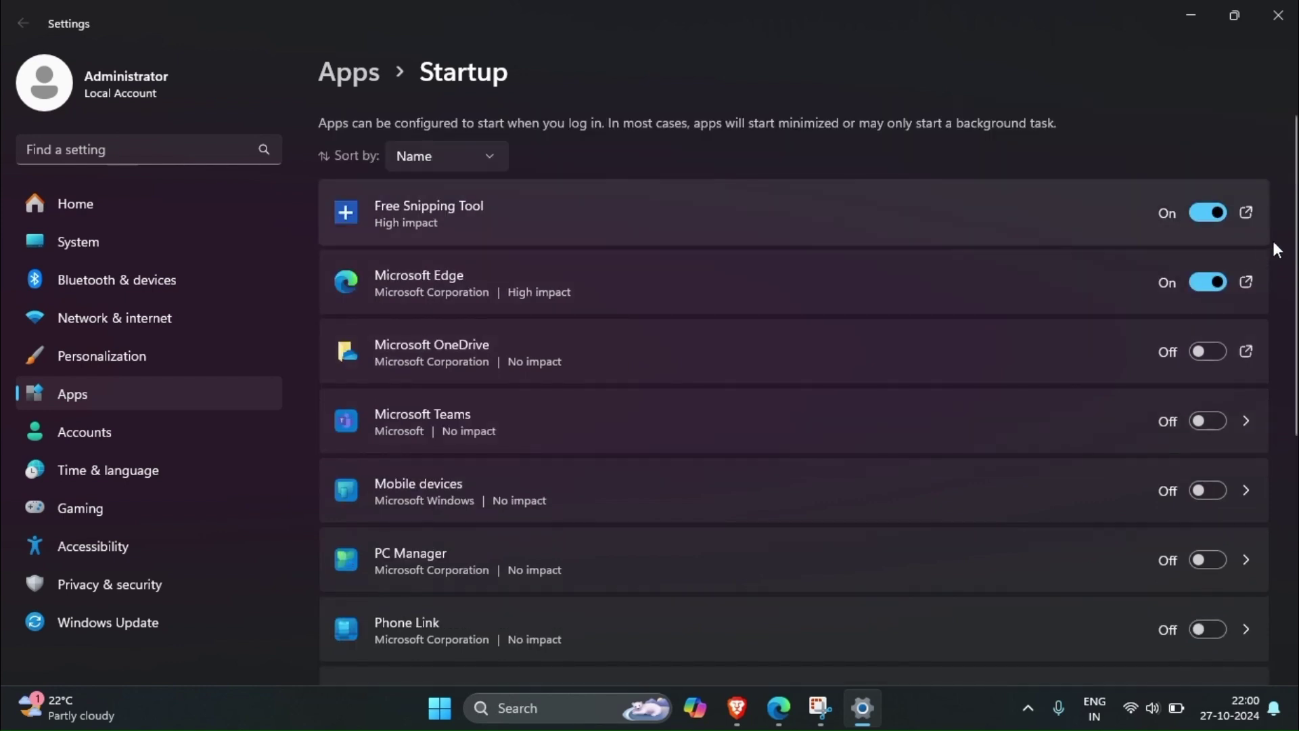
{"action": "left_click", "coordinate": [1203, 284]}
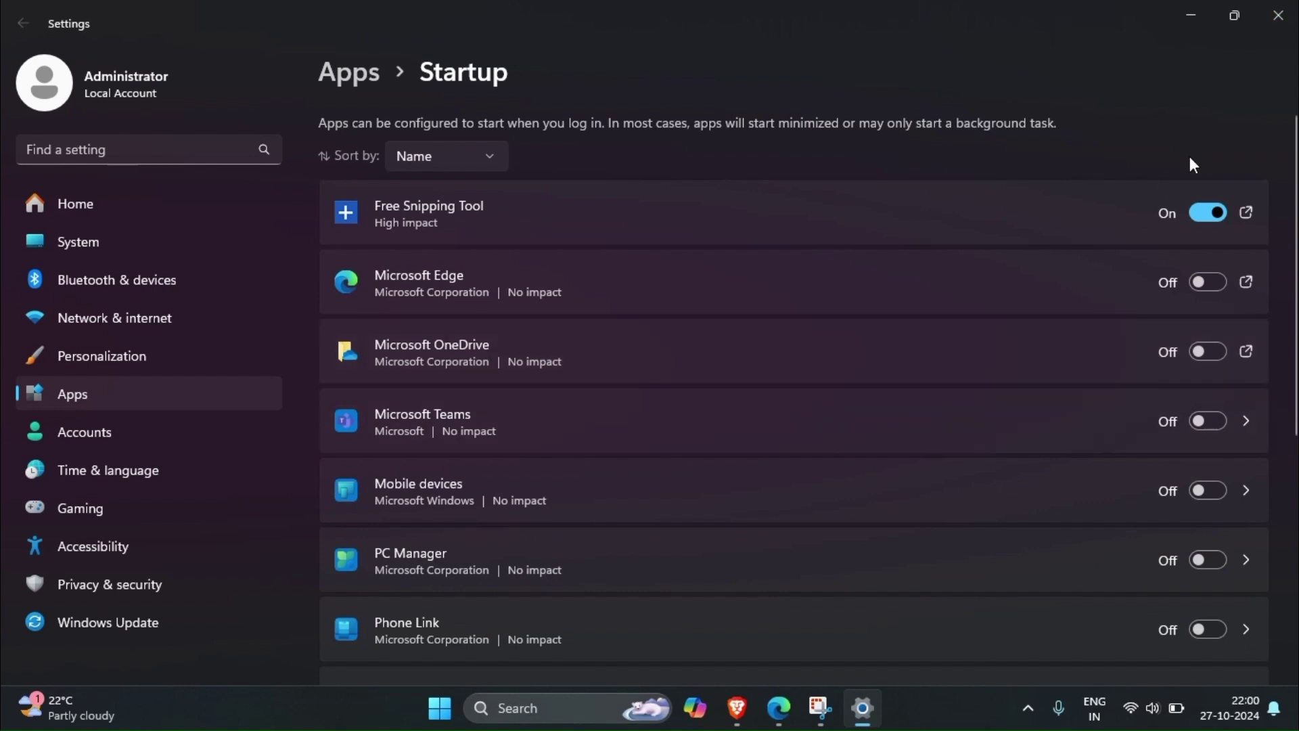
{"action": "left_click", "coordinate": [1284, 27]}
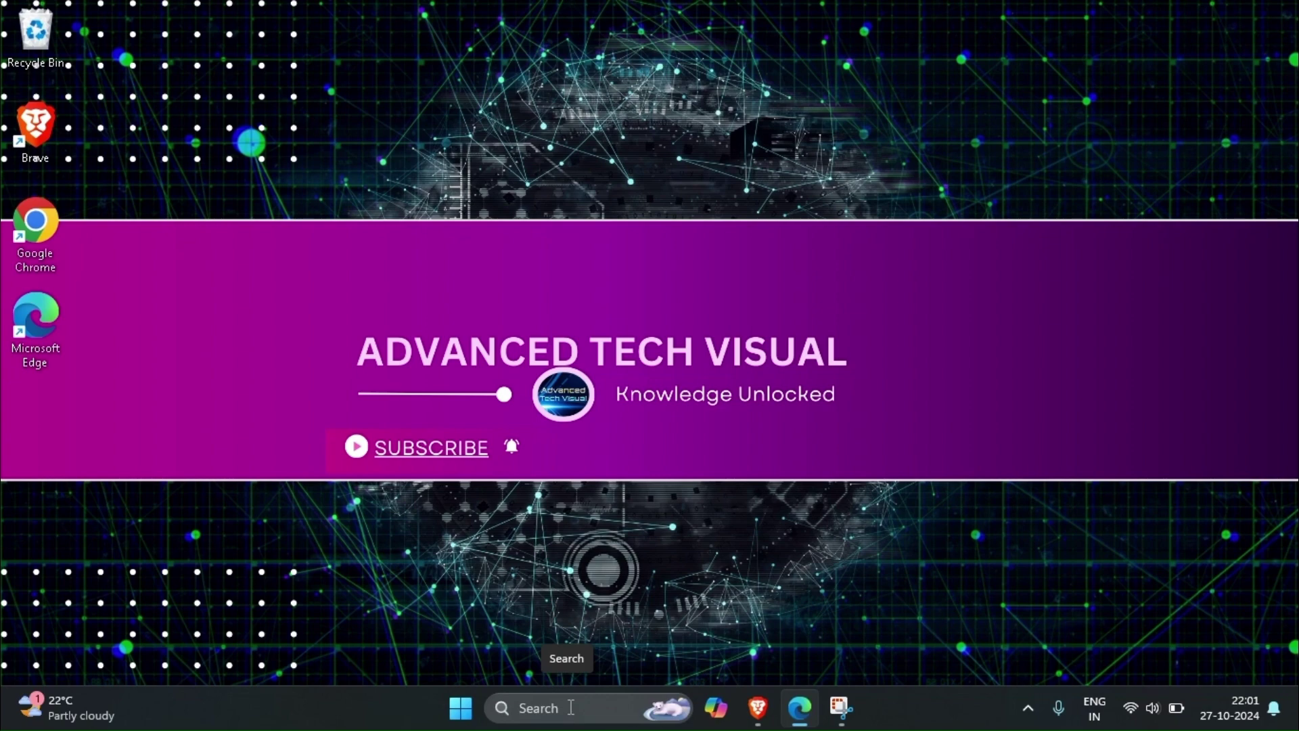
Open the C:\Windows\Temp folder by running 'temp'.
{"action": "key", "text": "super+r"}
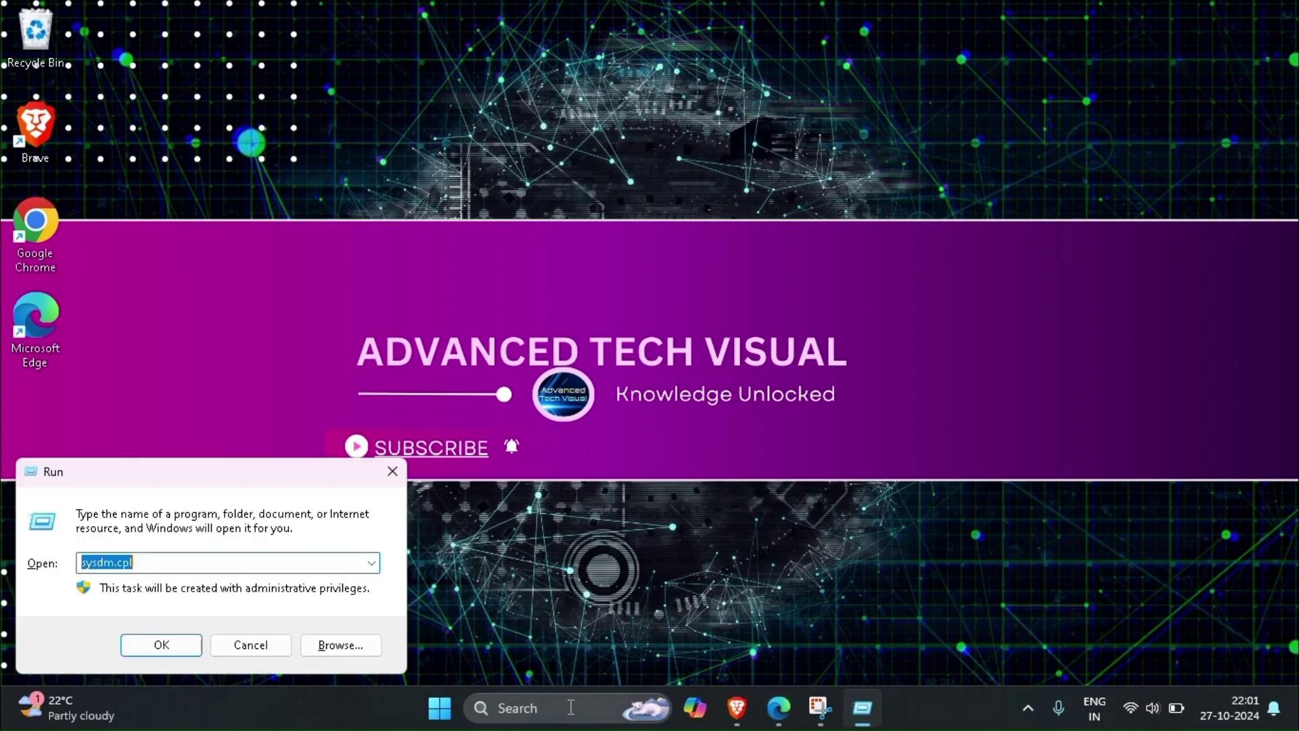
{"action": "type", "text": "temp"}
{"action": "key", "text": "Return"}
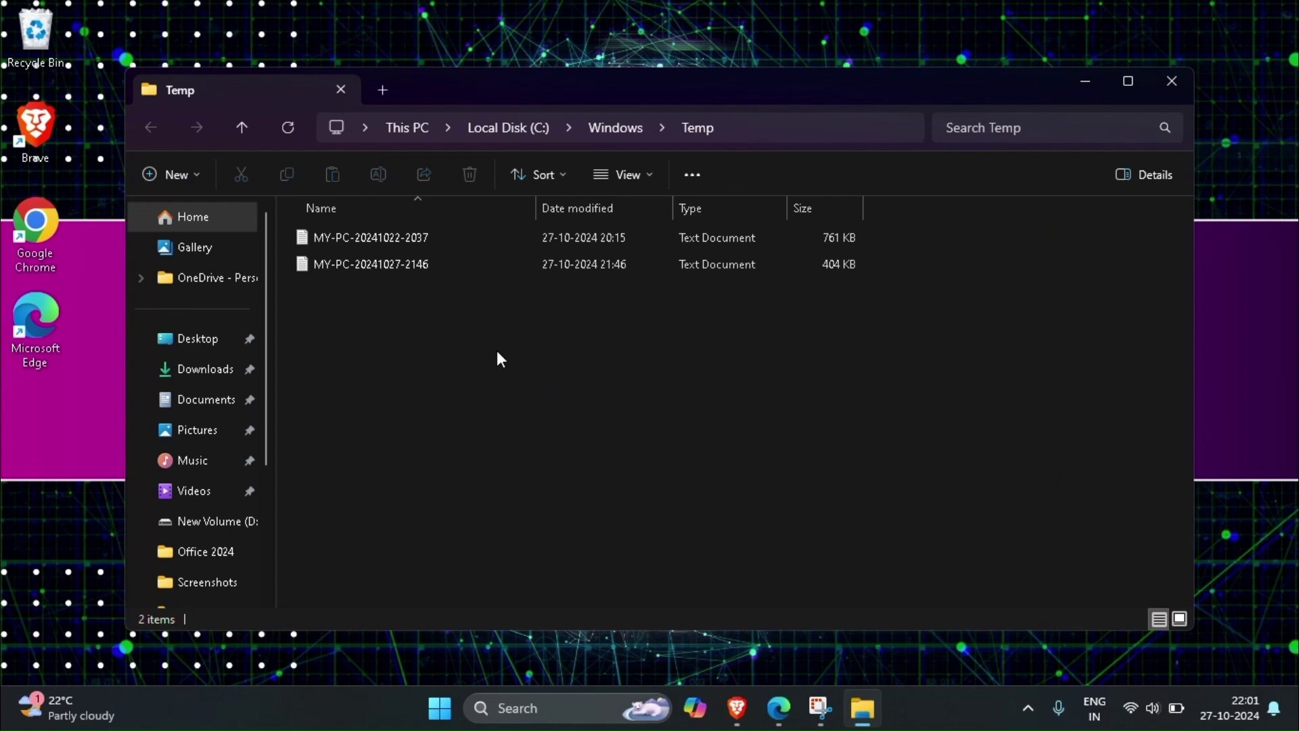
Permanently delete all Temp files, skipping the one still in use, and close the window.
{"action": "key", "text": "ctrl+a"}
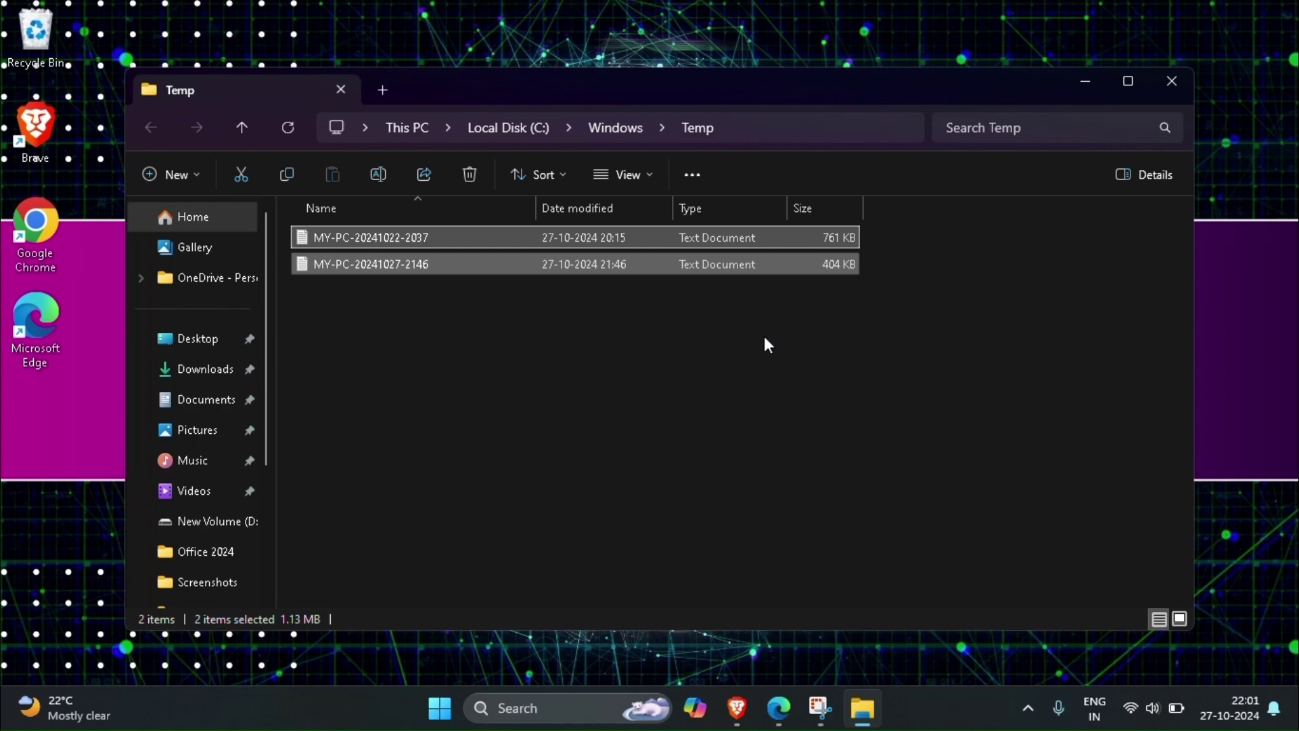
{"action": "key", "text": "shift+Delete"}
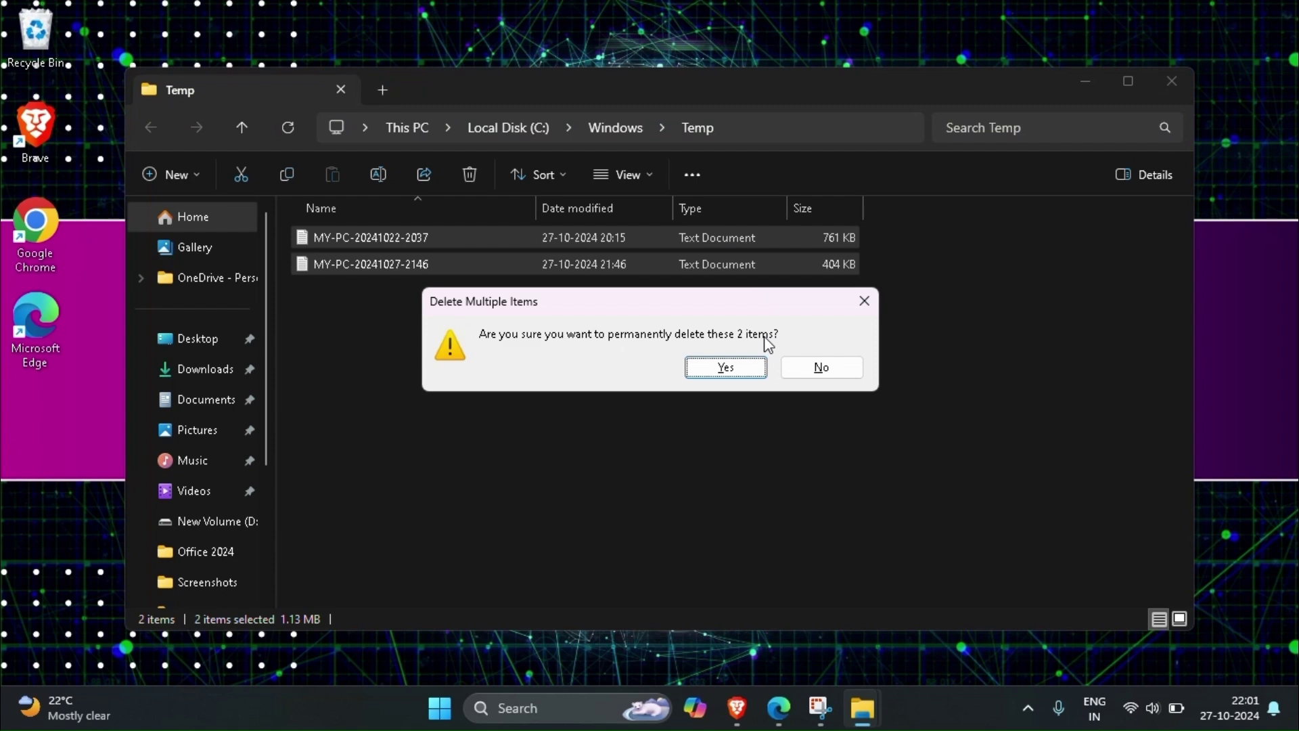
{"action": "key", "text": "Return"}
{"action": "left_click", "coordinate": [691, 302]}
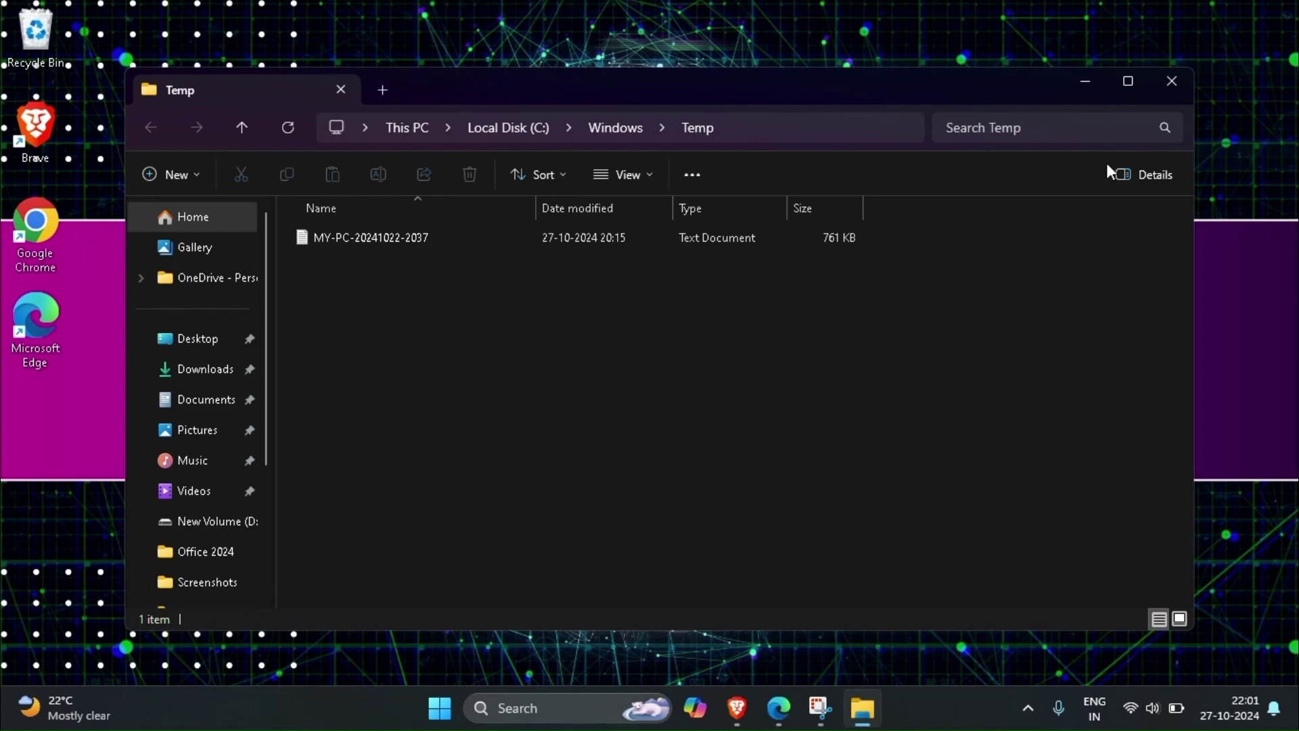
{"action": "left_click", "coordinate": [1173, 95]}
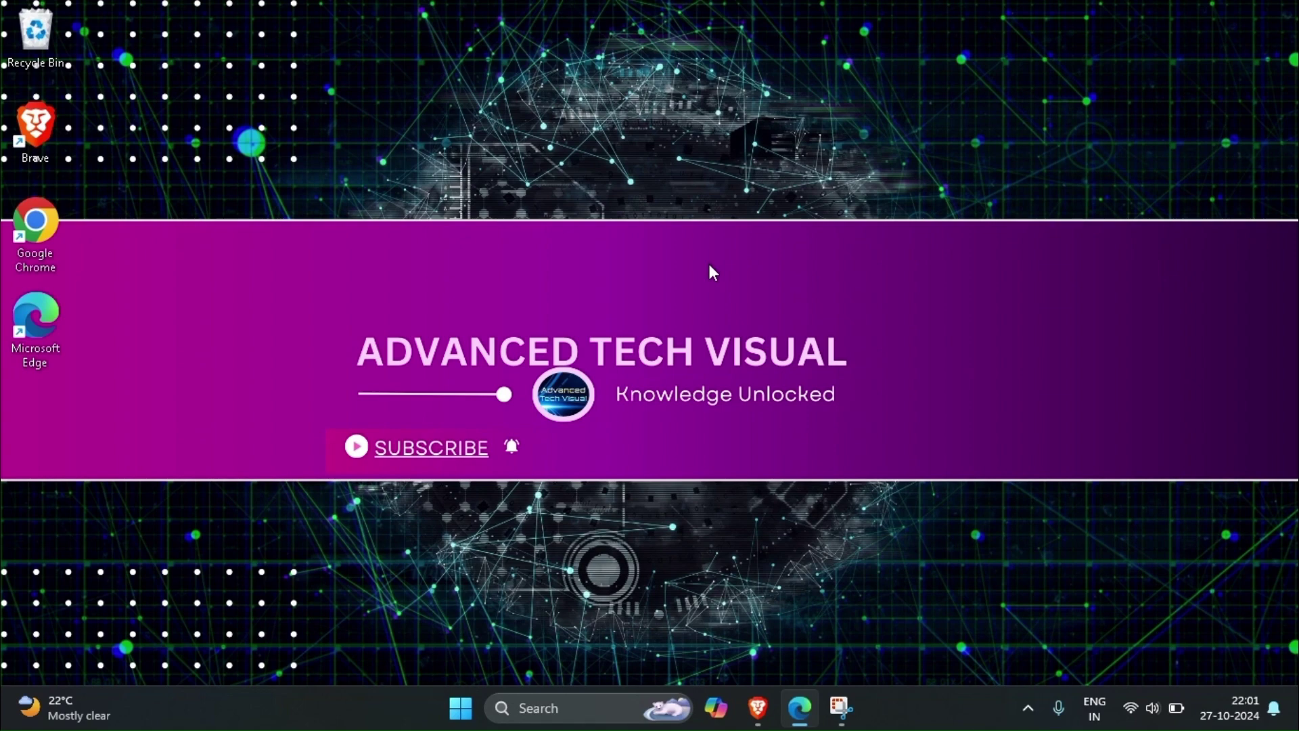
Open the user's %temp% folder from the Run box.
{"action": "key", "text": "super+r"}
{"action": "key", "text": "BackSpace"}
{"action": "type", "text": "%"}
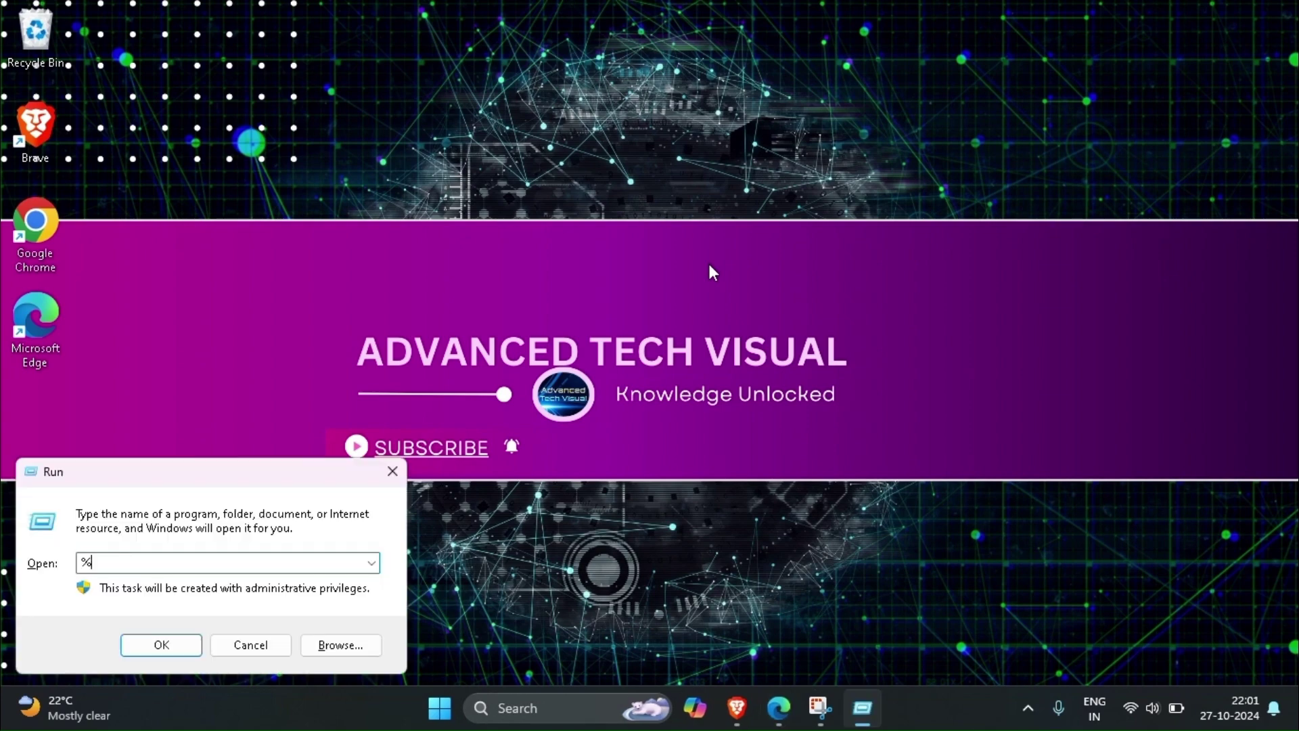
{"action": "key", "text": "Down"}
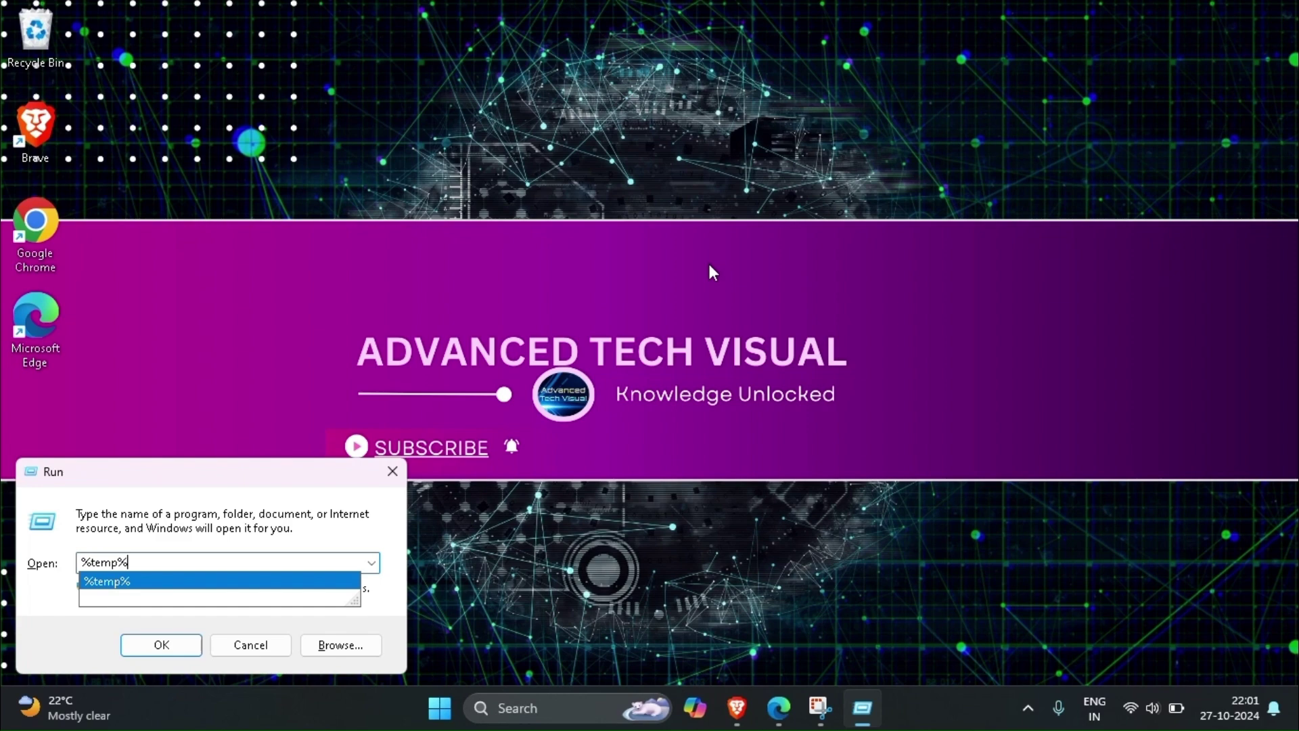
{"action": "key", "text": "Return"}
{"action": "key", "text": "Return"}
Delete all %temp% files, skipping every in-use item, then close the window.
{"action": "key", "text": "ctrl+a"}
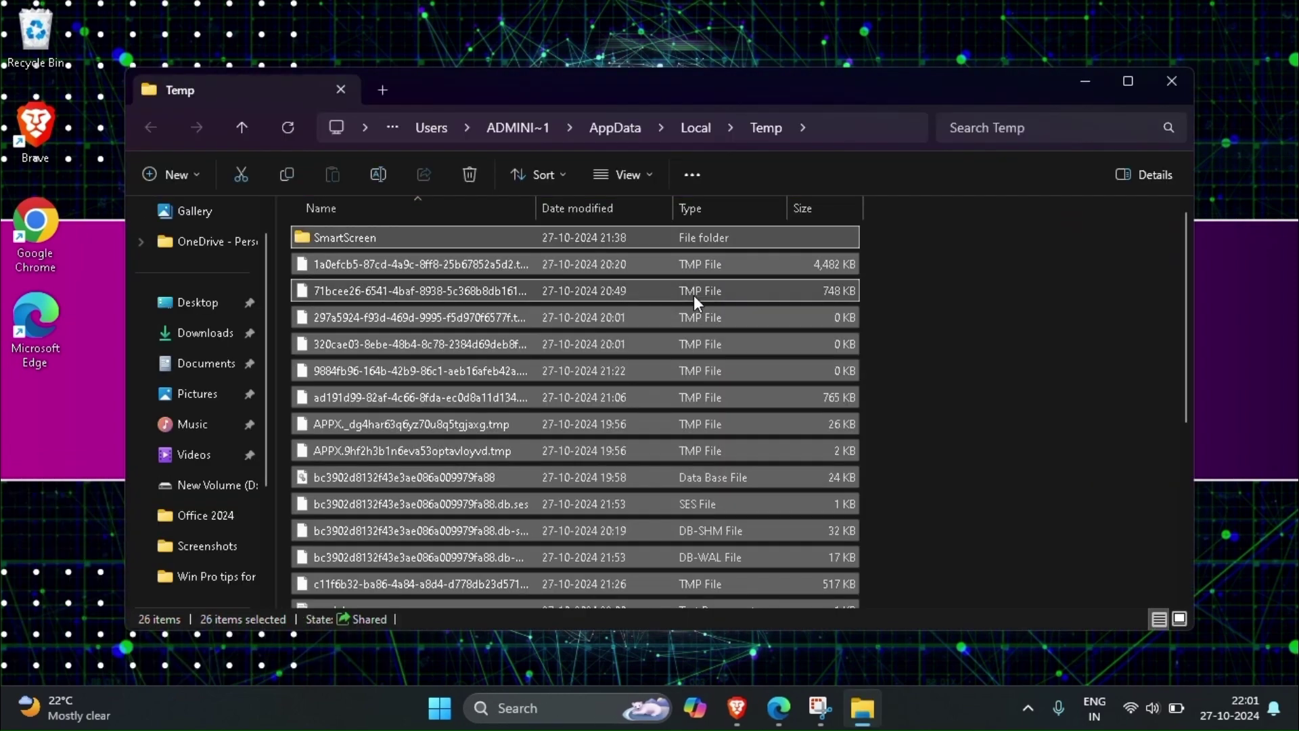
{"action": "key", "text": "Delete"}
{"action": "left_click", "coordinate": [684, 310]}
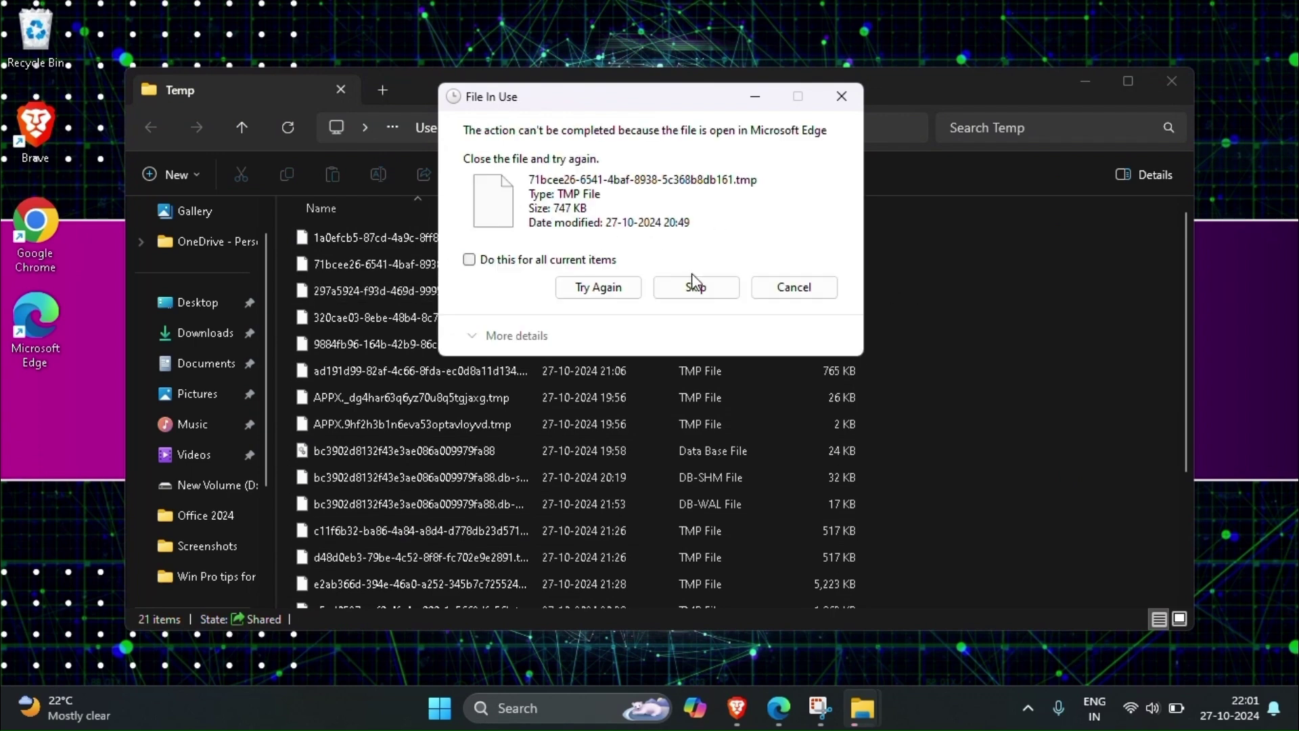
{"action": "left_click", "coordinate": [524, 260]}
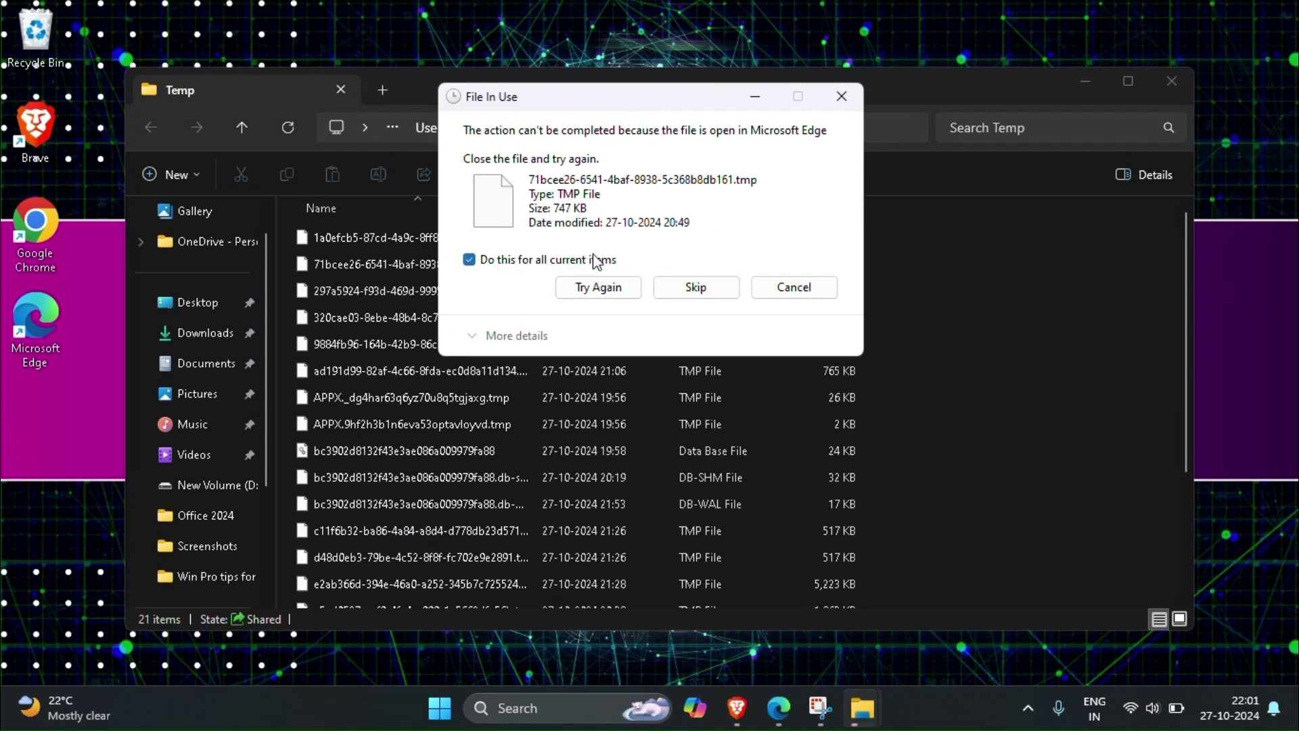
{"action": "left_click", "coordinate": [696, 287]}
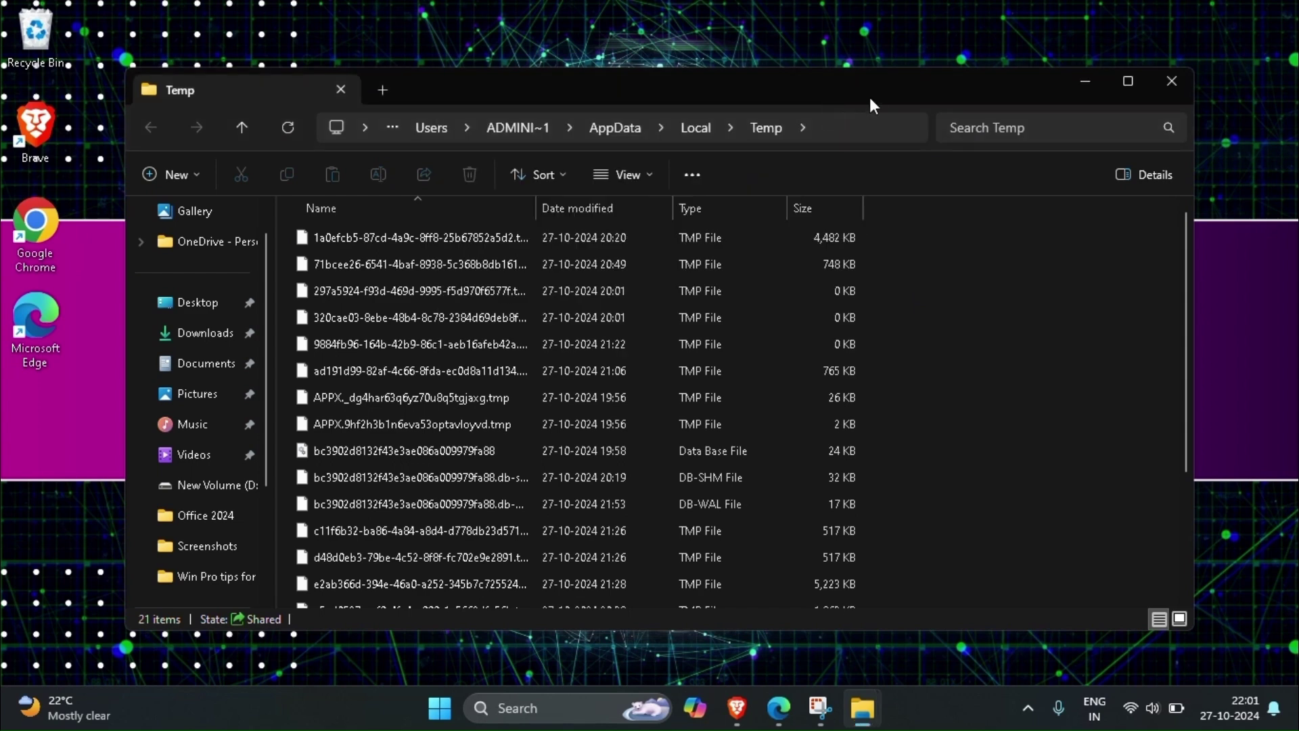
{"action": "key", "text": "alt+F4"}
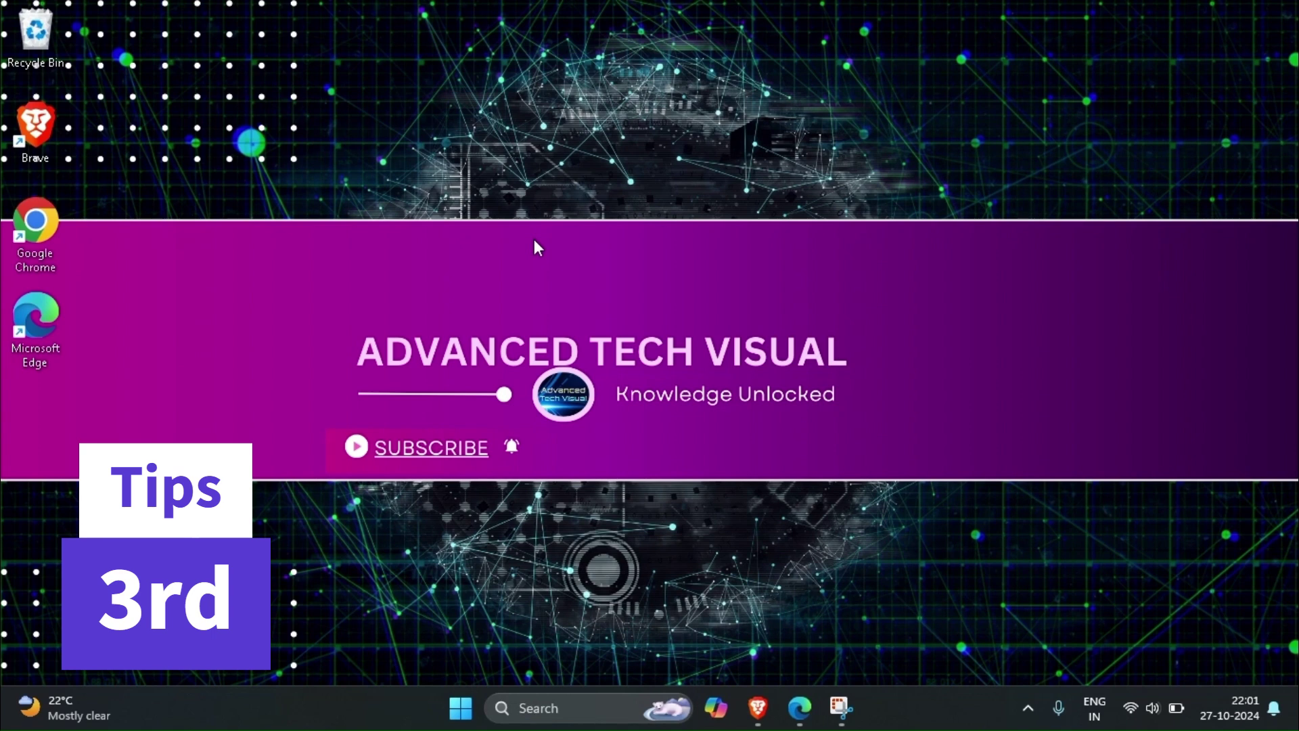
Open the C:\Windows\Prefetch folder from the Run box's recalled path.
{"action": "key", "text": "alt"}
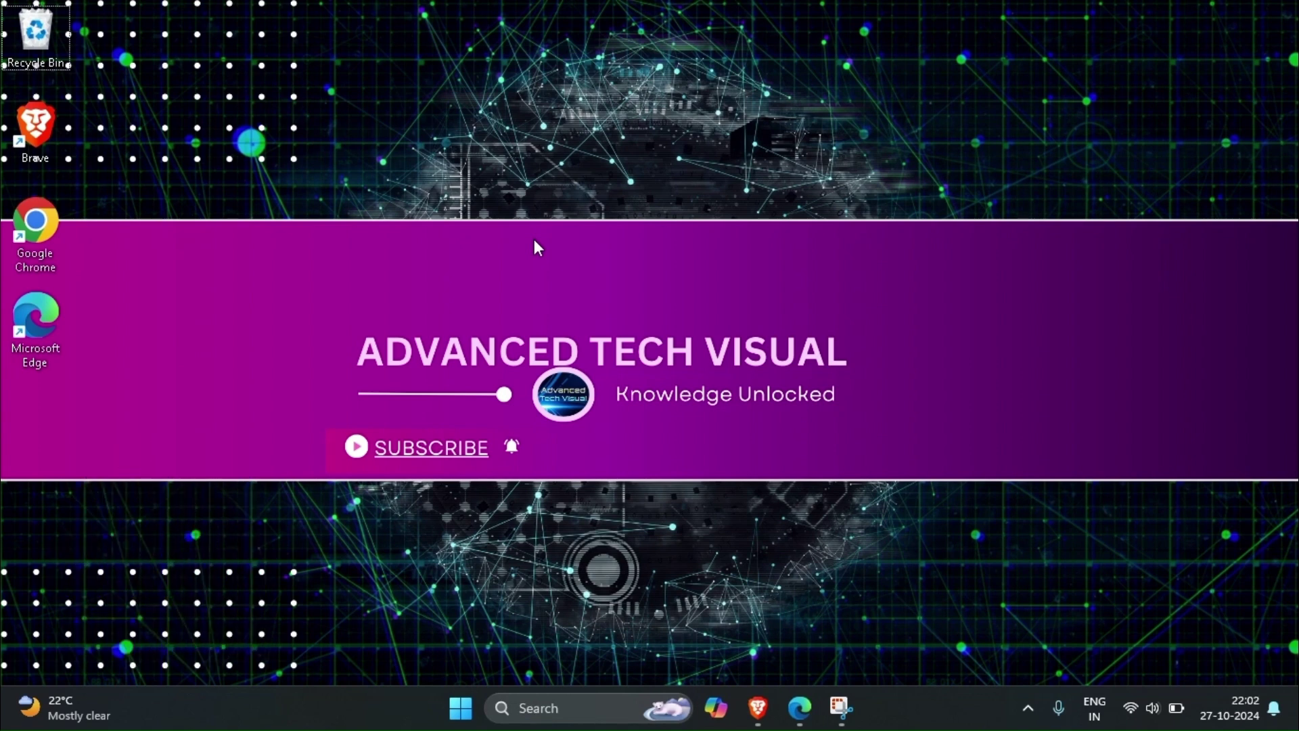
{"action": "key", "text": "super+r"}
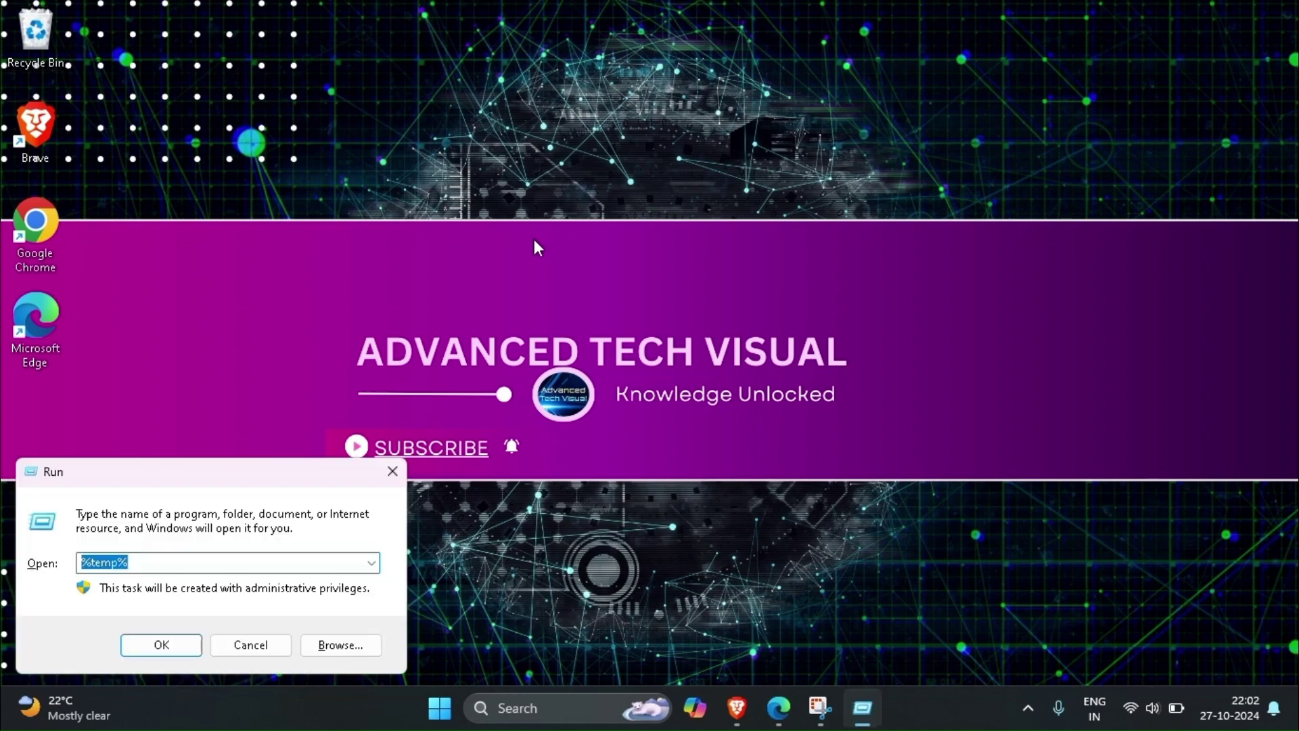
{"action": "key", "text": "Down"}
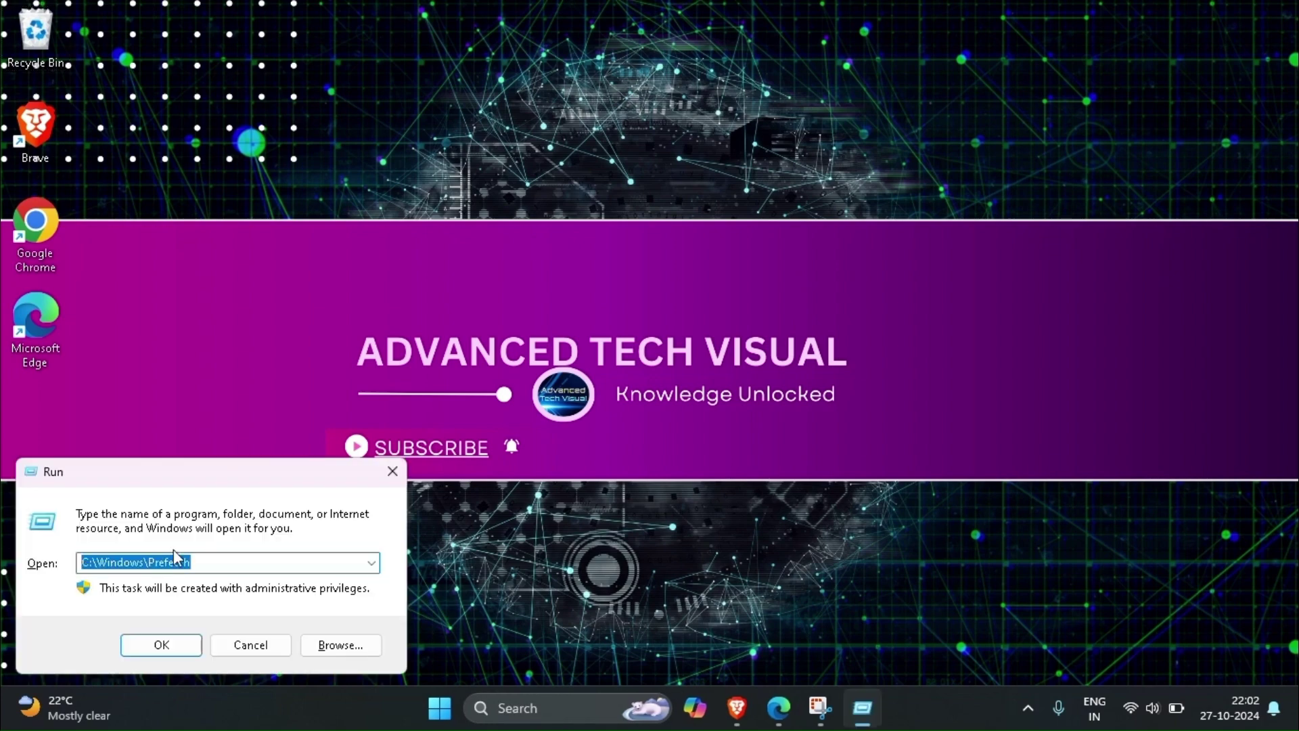
{"action": "left_click", "coordinate": [93, 563]}
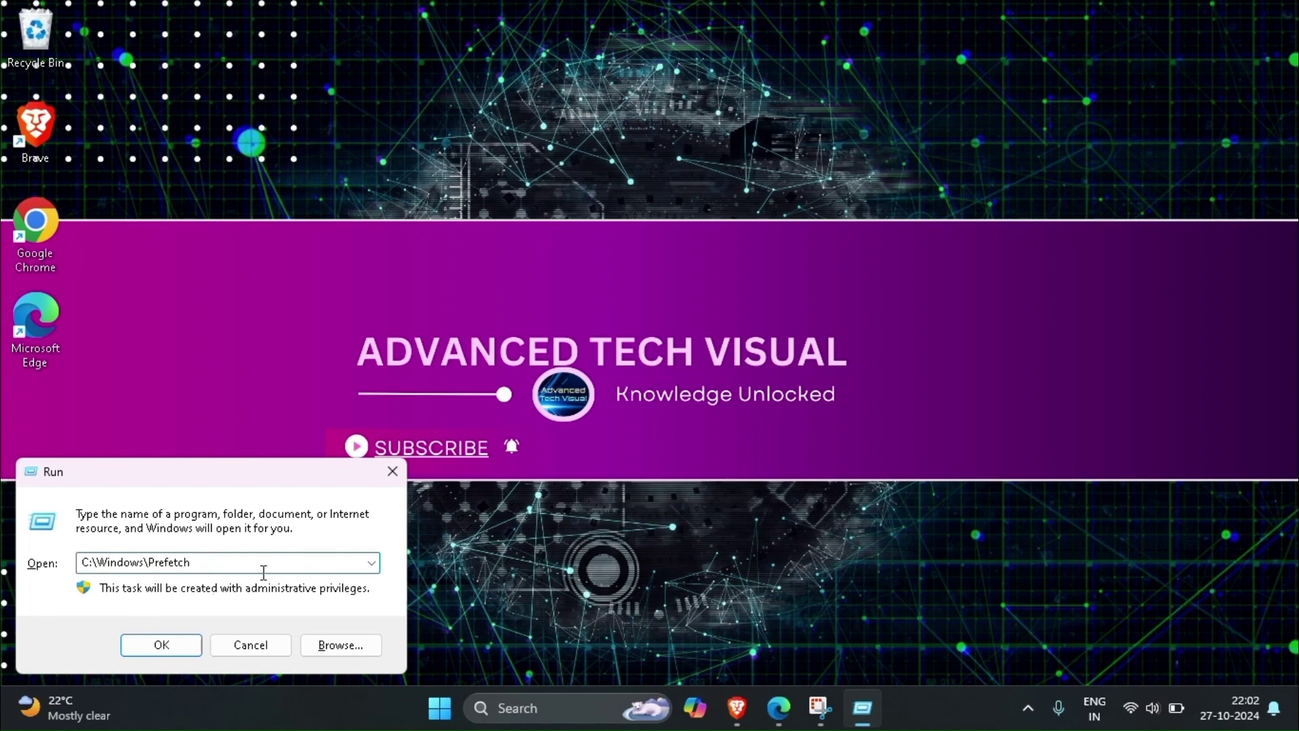
{"action": "left_click", "coordinate": [209, 574]}
{"action": "left_click", "coordinate": [153, 647]}
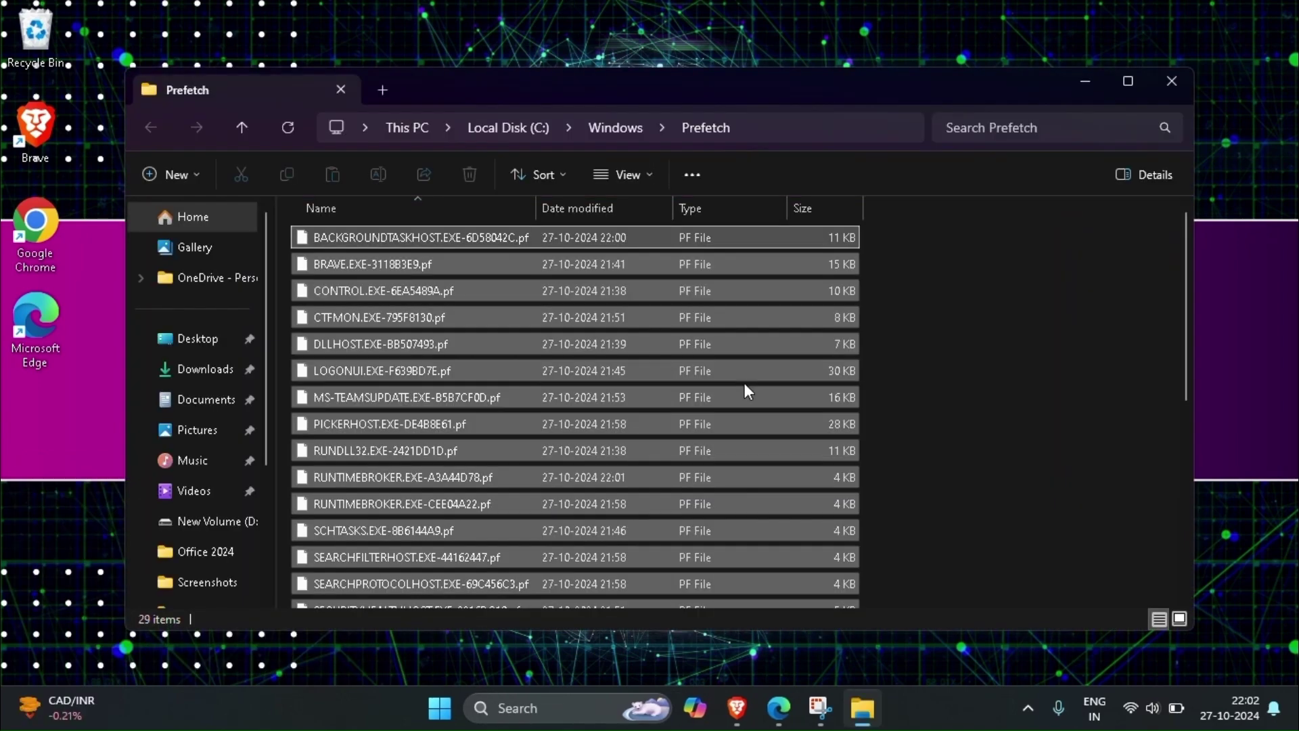
Delete all 29 Prefetch files and close the folder window.
{"action": "key", "text": "ctrl+a"}
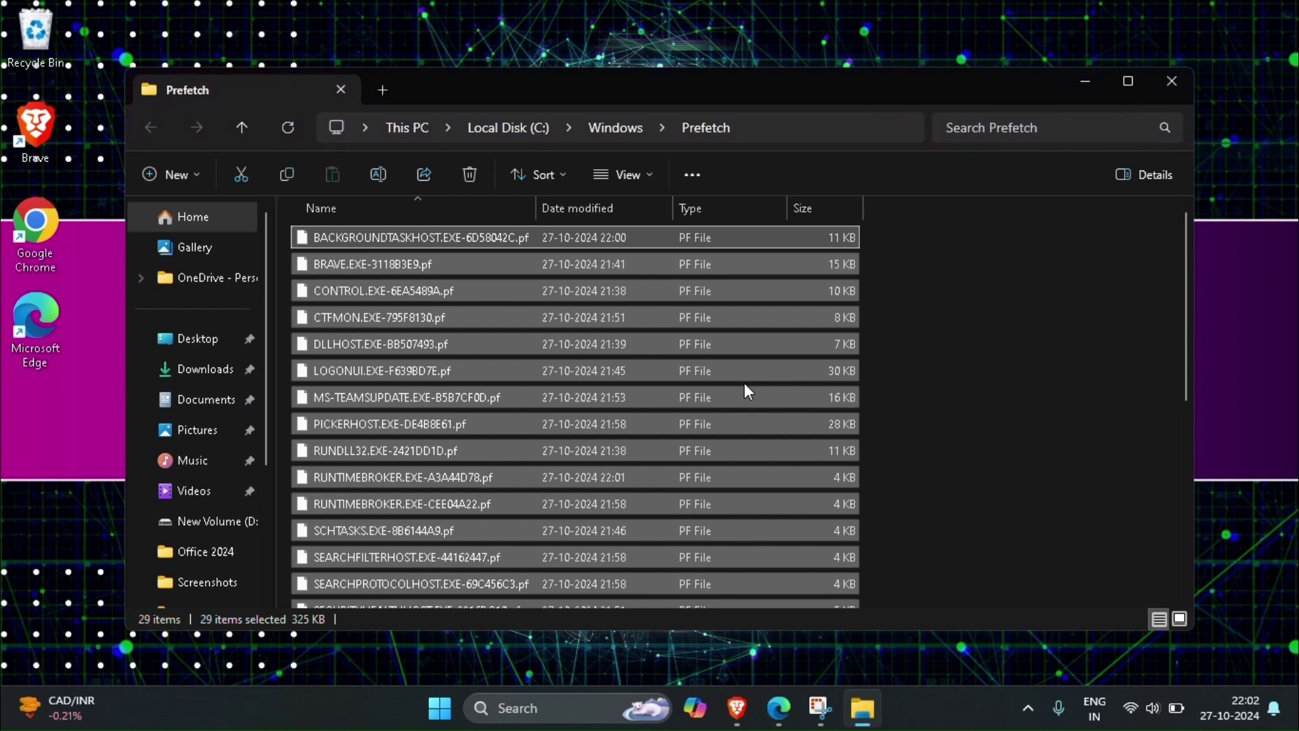
{"action": "key", "text": "Delete"}
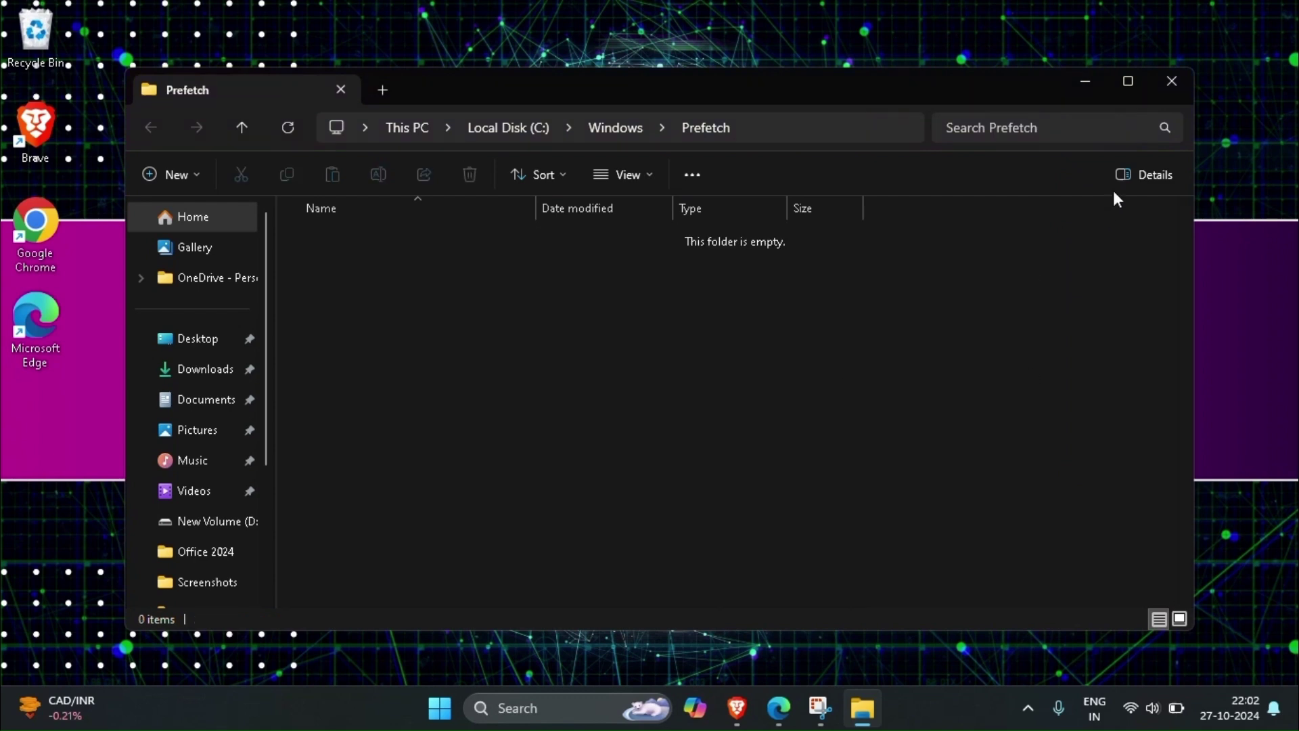
{"action": "left_click", "coordinate": [1172, 83]}
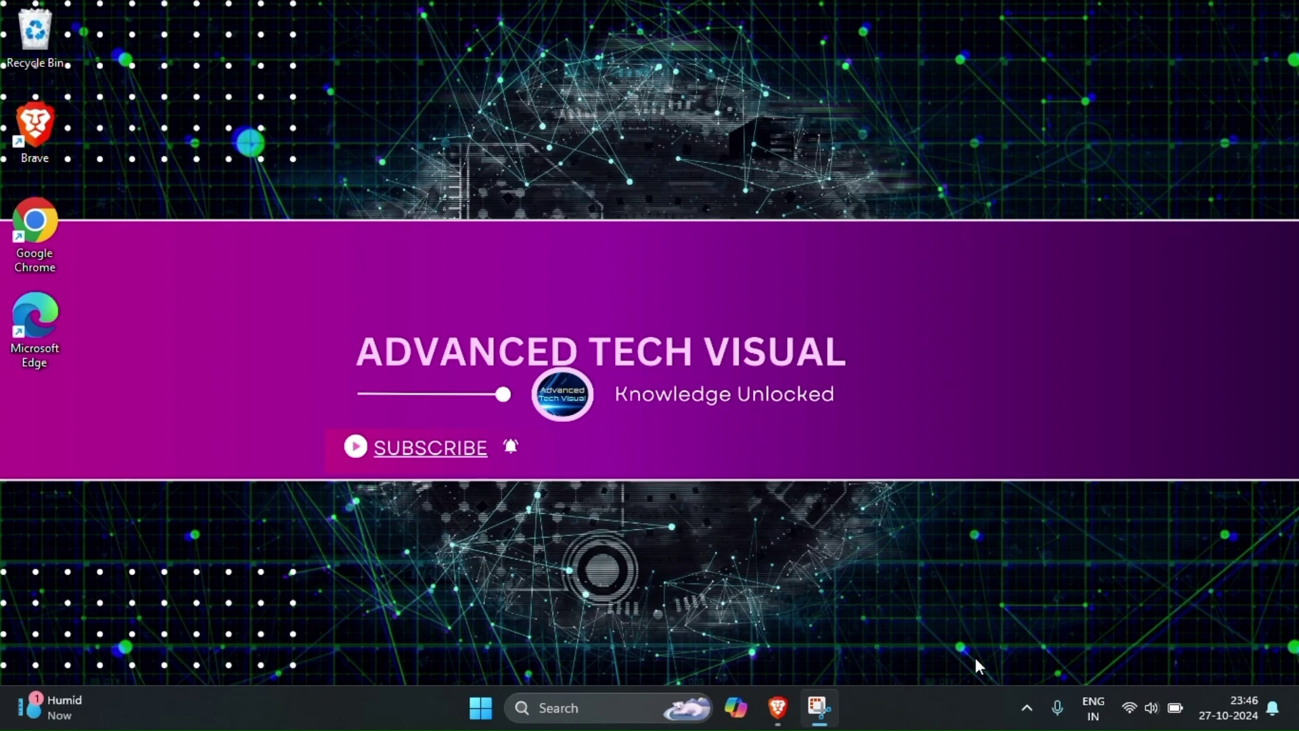
Search 'check fo' to reach Windows Update and start a check for updates.
{"action": "key", "text": "super"}
{"action": "type", "text": "check fo"}
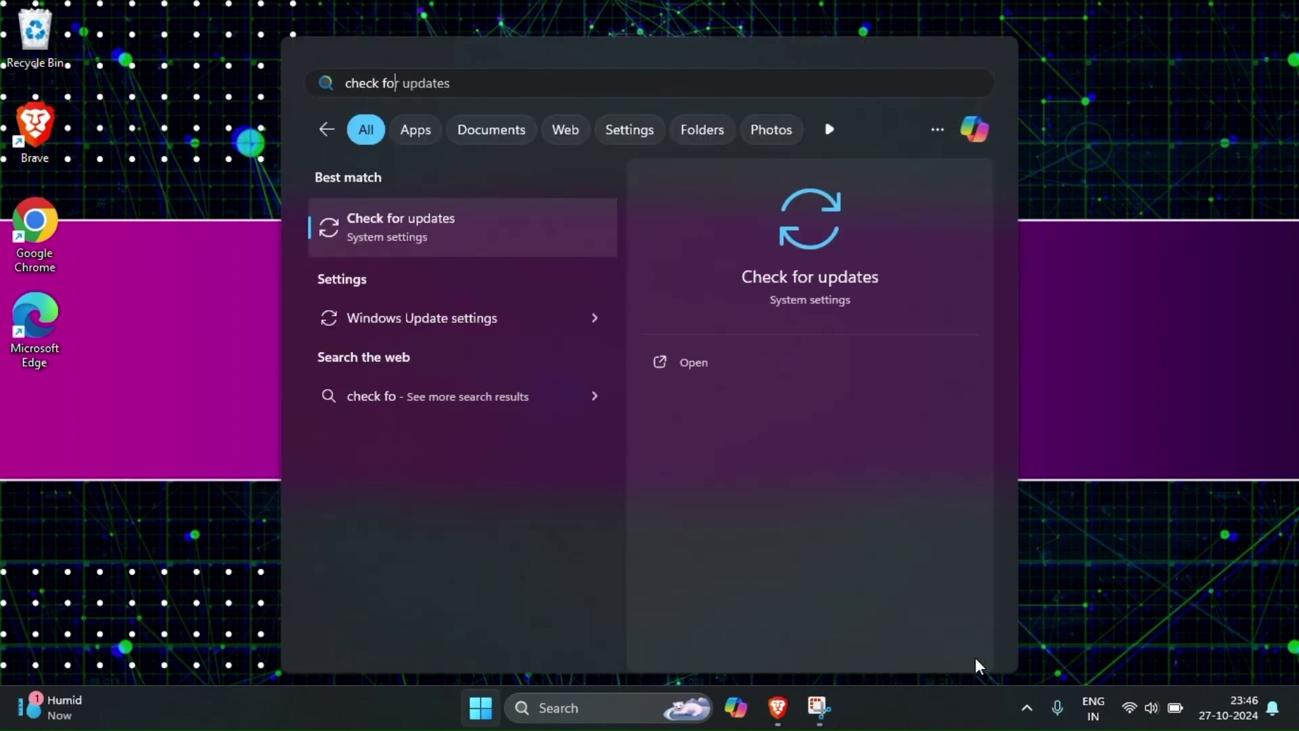
{"action": "key", "text": "Return"}
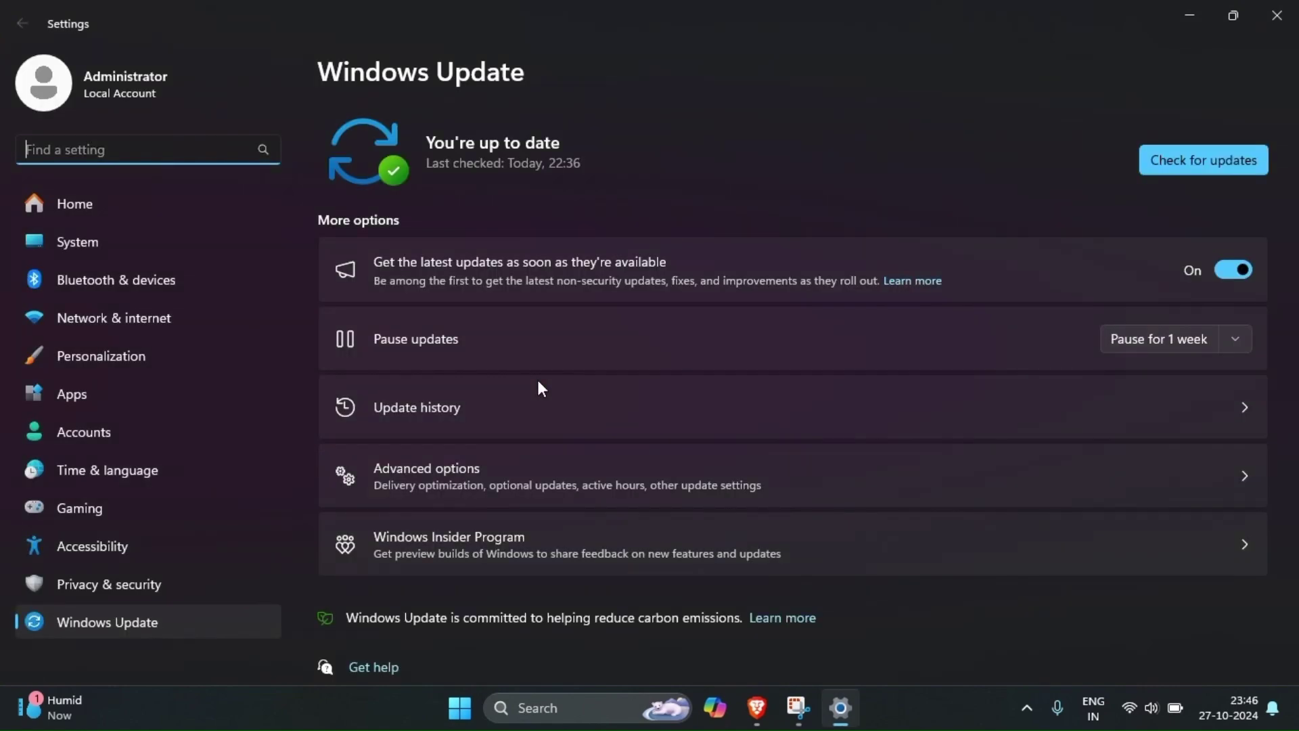
{"action": "left_click", "coordinate": [1231, 169]}
{"action": "left_click", "coordinate": [1230, 167]}
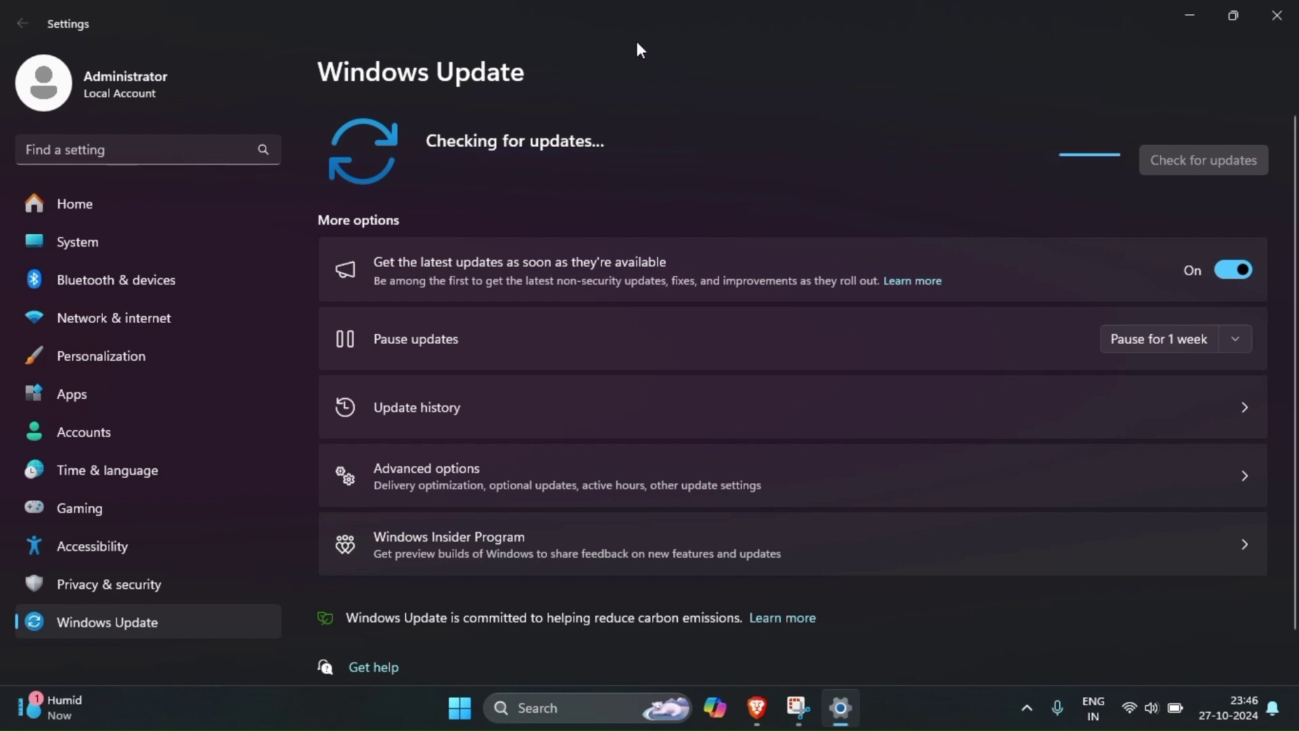
Close Settings, launch Disk Cleanup from a 'dis' search, and scan drive C:.
{"action": "left_click", "coordinate": [1276, 15]}
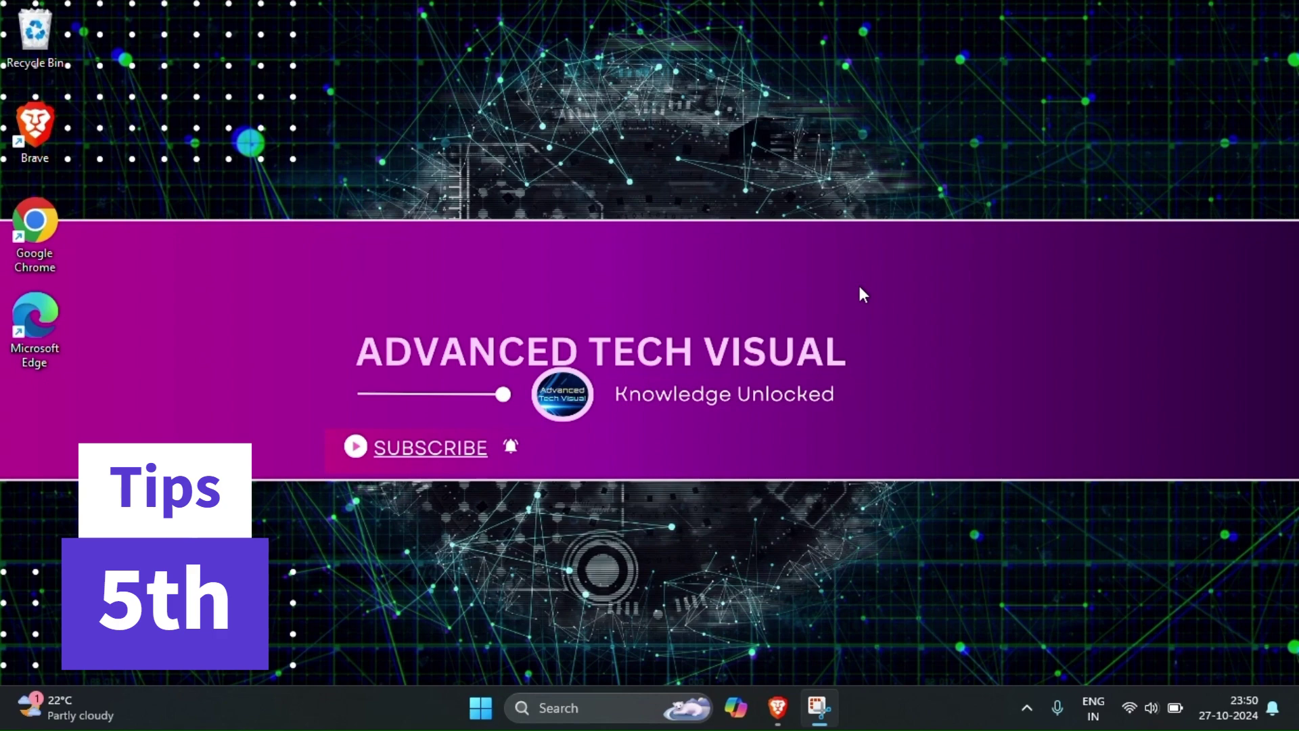
{"action": "key", "text": "super"}
{"action": "type", "text": "disk Cleanup"}
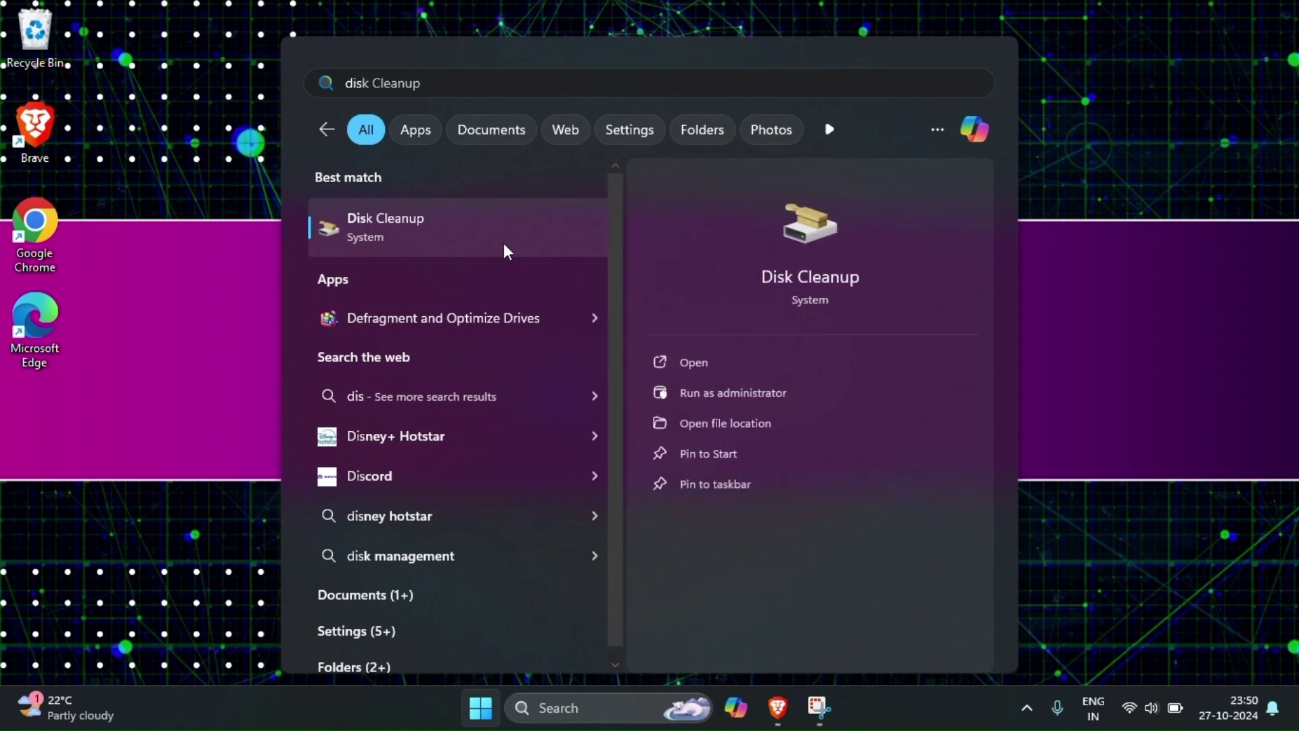
{"action": "left_click", "coordinate": [502, 241]}
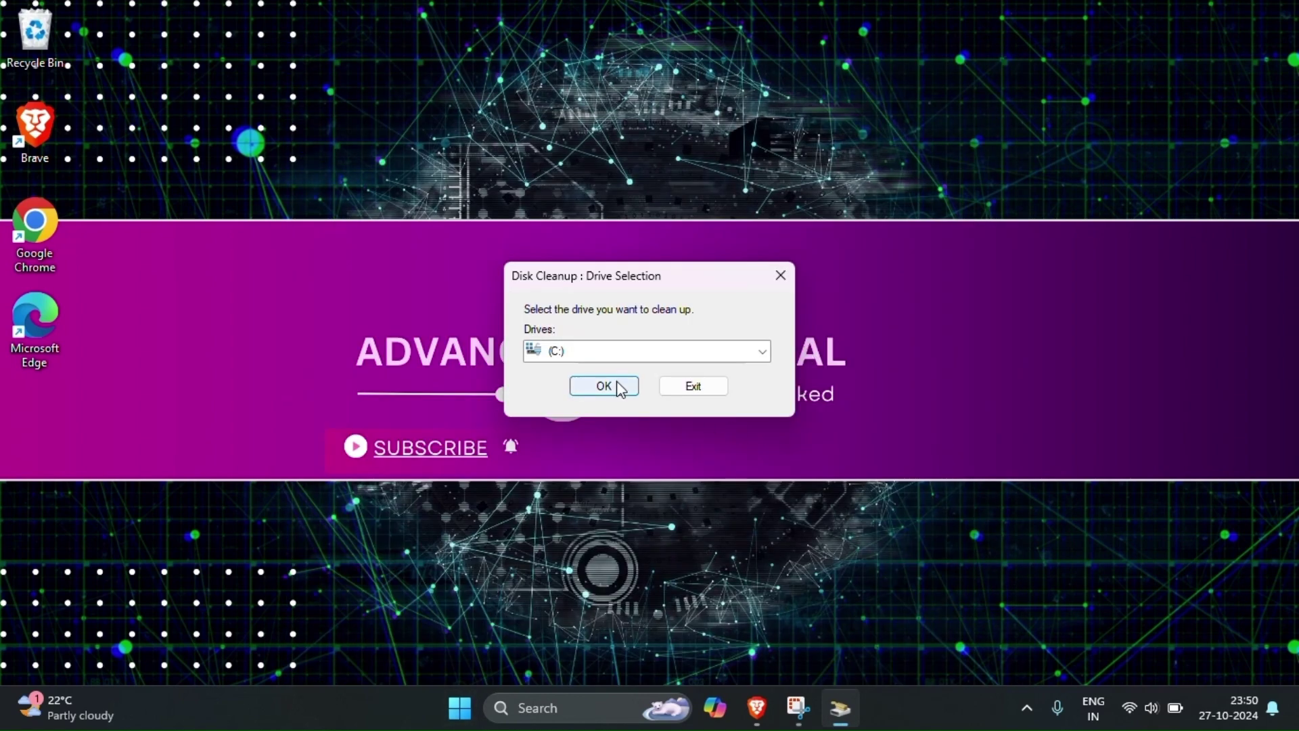
{"action": "left_click", "coordinate": [604, 386]}
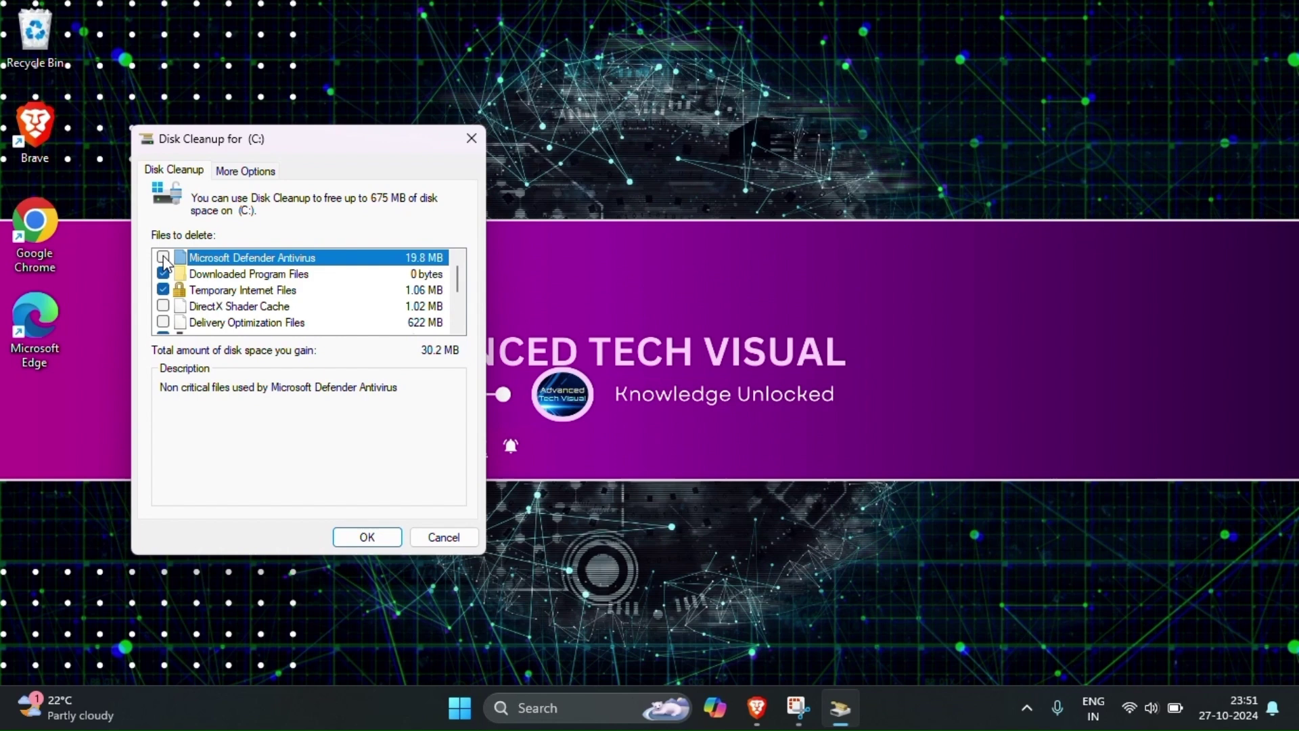
Tick Defender Antivirus, DirectX Shader Cache, Language Resource Files, Recycle Bin, Temporary and Delivery Optimization files.
{"action": "left_click", "coordinate": [163, 257]}
{"action": "left_click", "coordinate": [163, 306]}
{"action": "scroll", "coordinate": [328, 312], "scroll_direction": "down", "scroll_amount": 2}
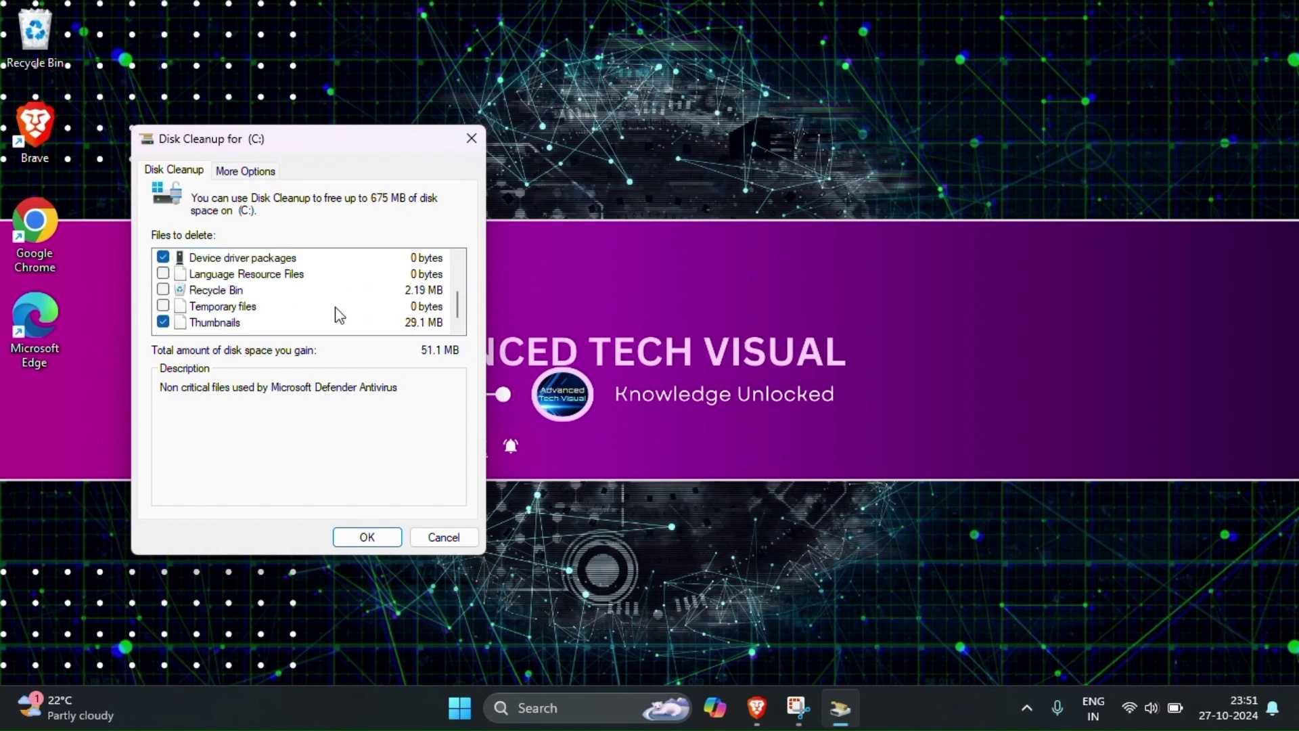
{"action": "left_click", "coordinate": [163, 274]}
{"action": "left_click", "coordinate": [163, 290]}
{"action": "left_click", "coordinate": [165, 306]}
{"action": "scroll", "coordinate": [265, 306], "scroll_direction": "up", "scroll_amount": 1}
{"action": "scroll", "coordinate": [266, 306], "scroll_direction": "up", "scroll_amount": 1}
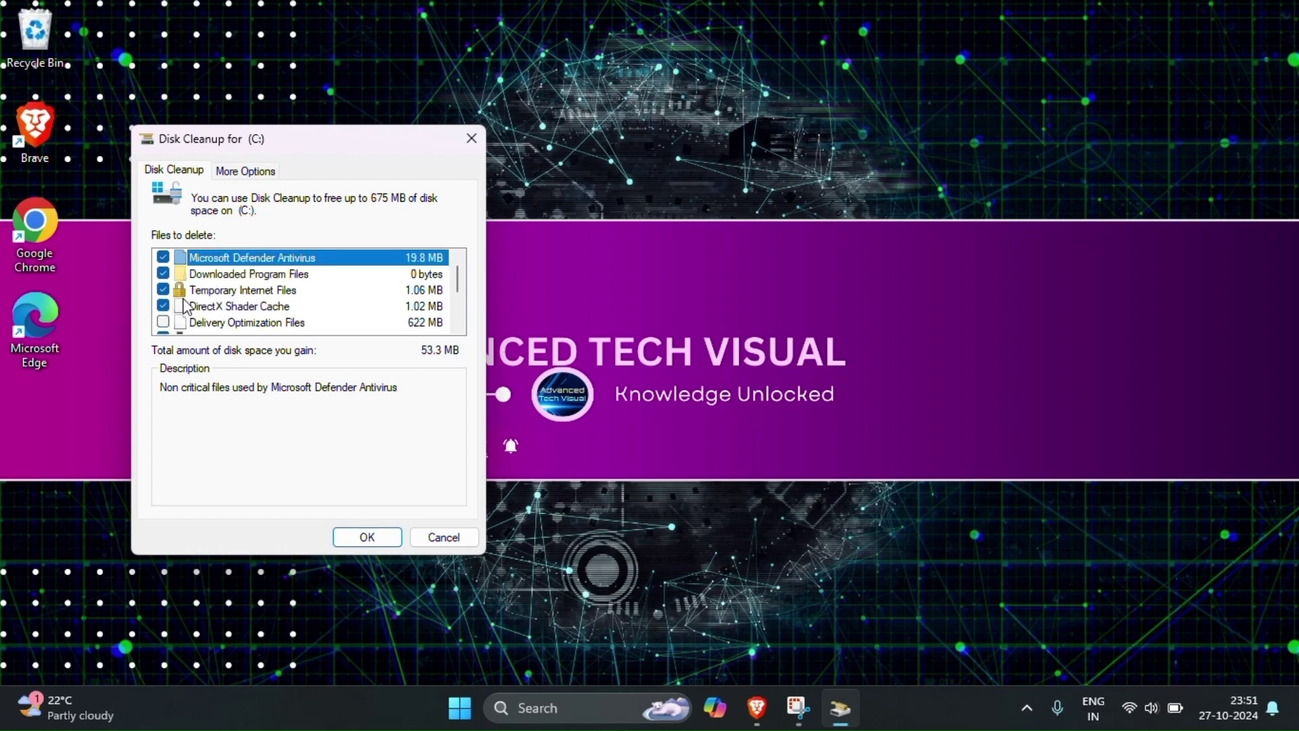
{"action": "left_click", "coordinate": [163, 322]}
{"action": "scroll", "coordinate": [172, 320], "scroll_direction": "down", "scroll_amount": 1}
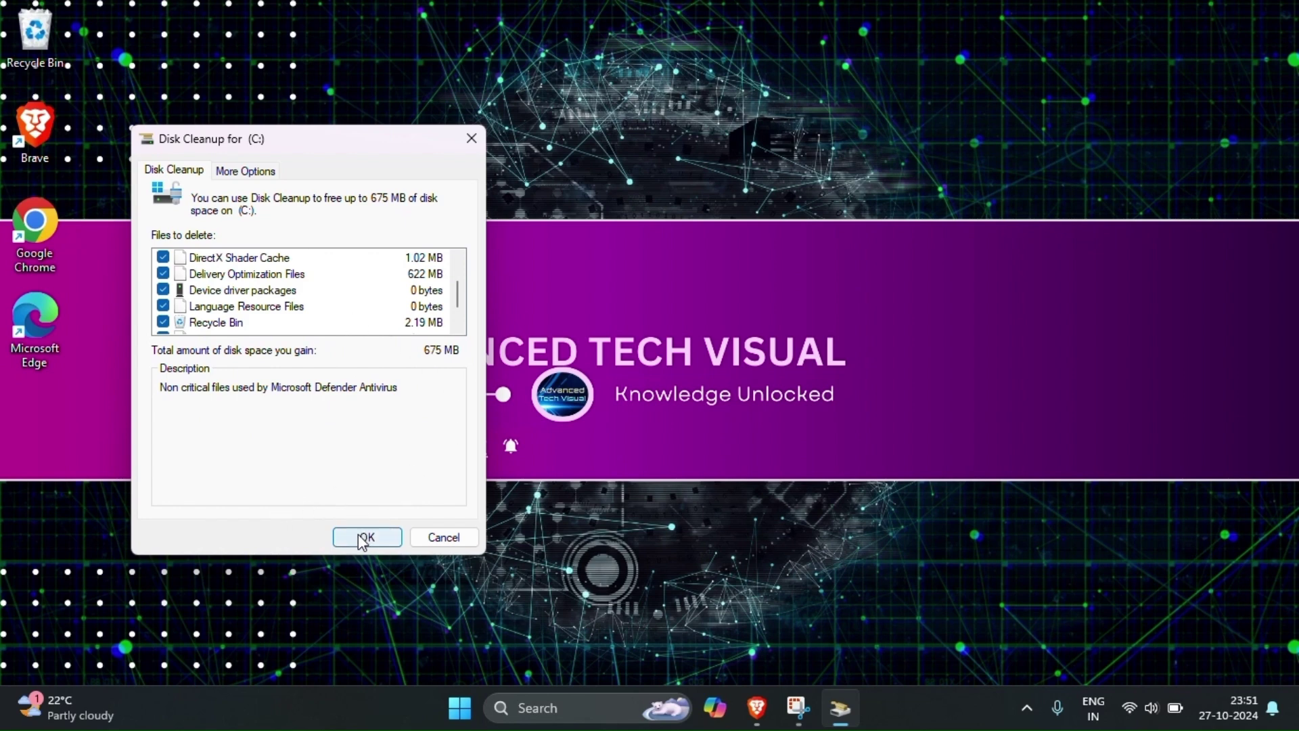
Confirm with OK and Delete Files to remove the marked categories from C:.
{"action": "left_click", "coordinate": [380, 537]}
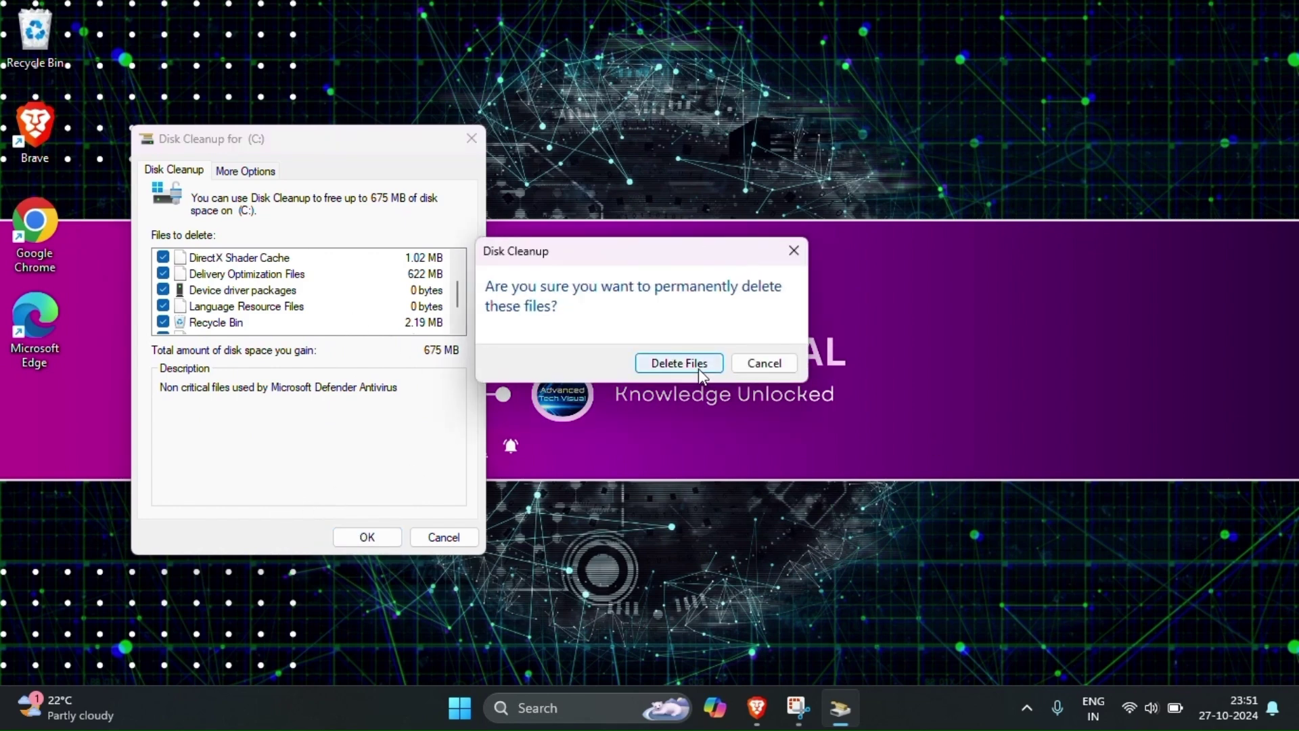
{"action": "left_click", "coordinate": [697, 366]}
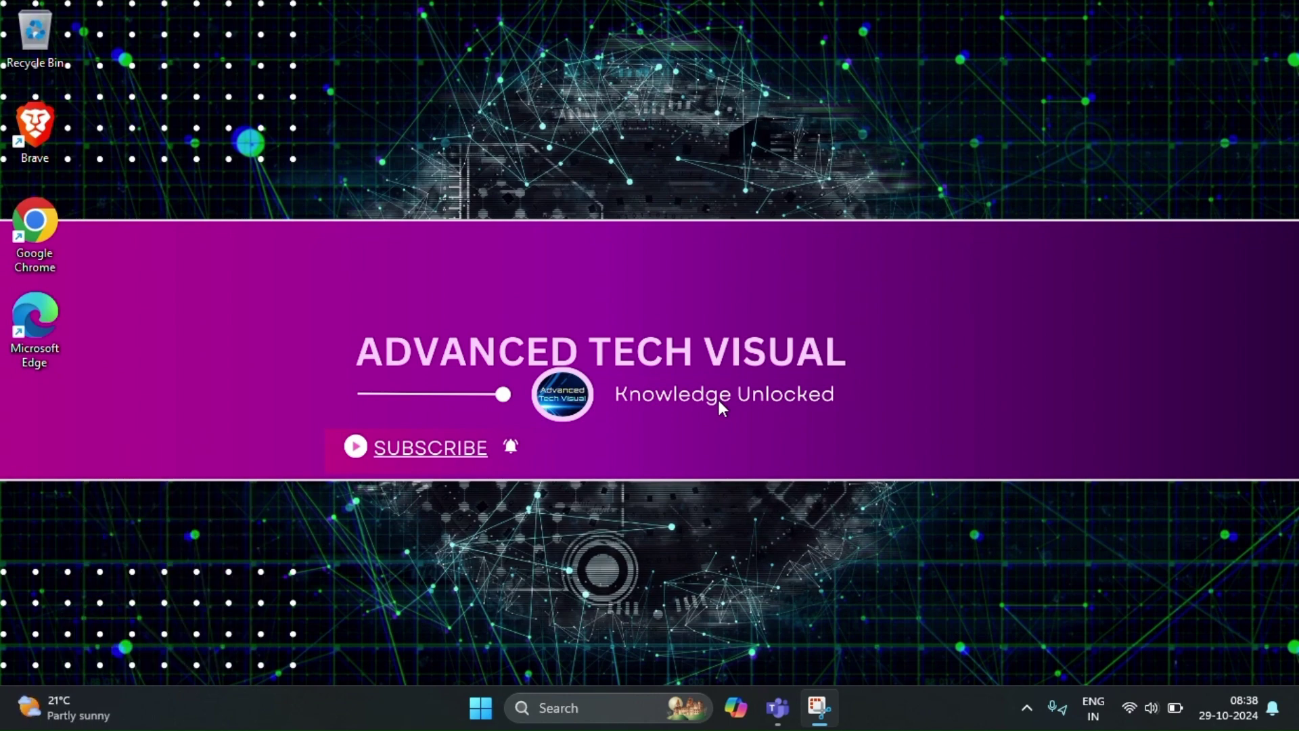
Launch Task Manager from a 'task' search to show the Processes list.
{"action": "key", "text": "super"}
{"action": "type", "text": "task"}
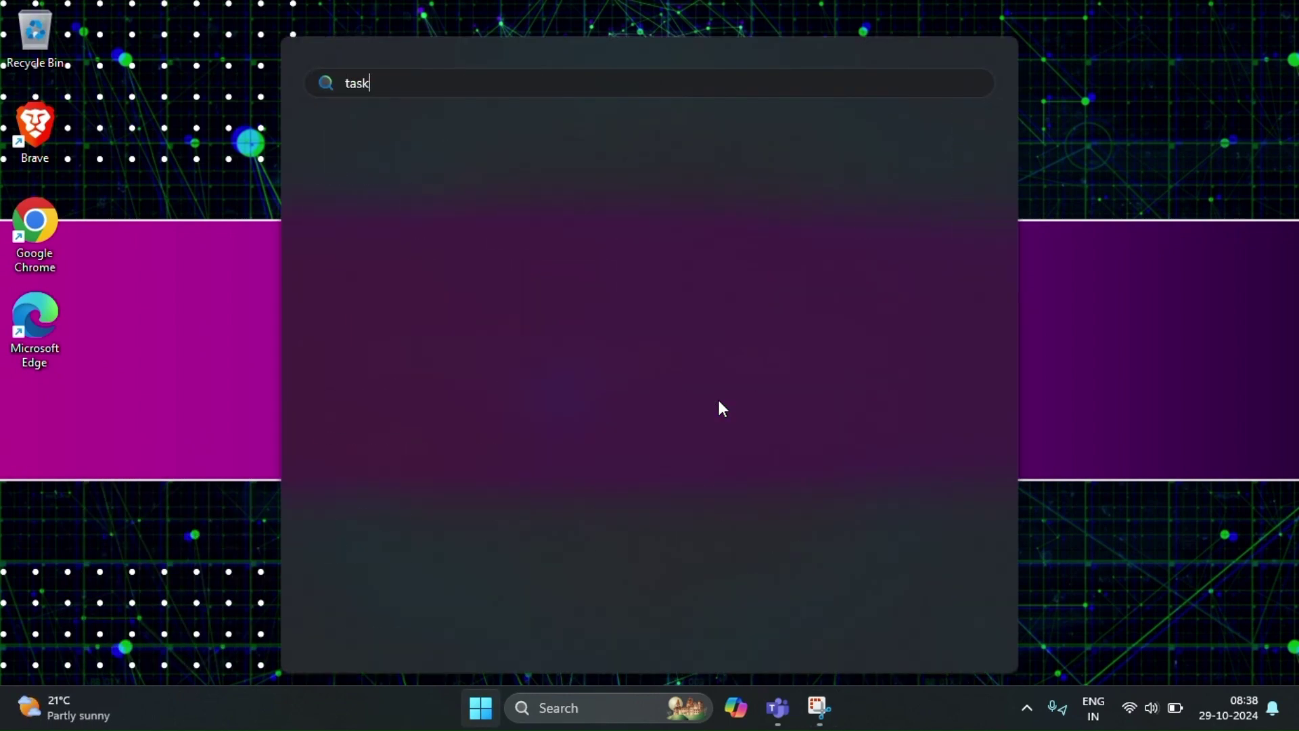
{"action": "key", "text": "Return"}
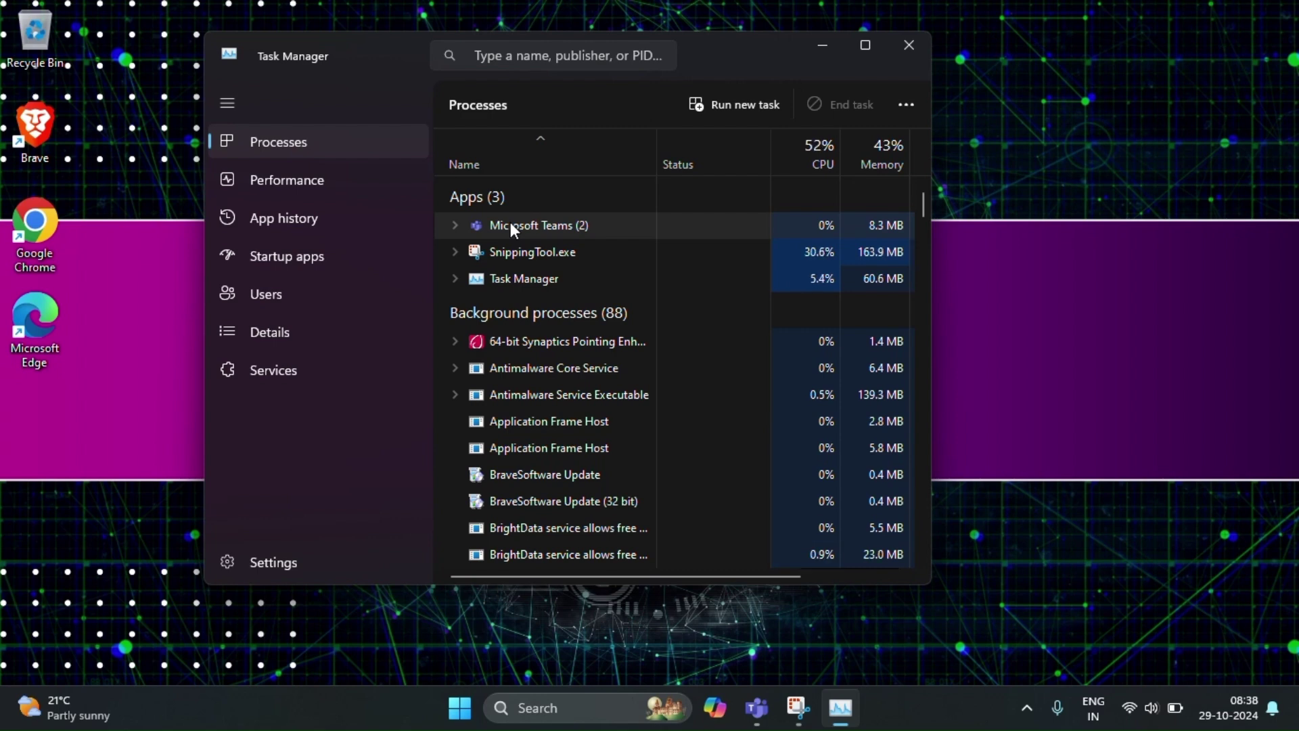
End the Microsoft Teams task from the processes list.
{"action": "left_click", "coordinate": [511, 226]}
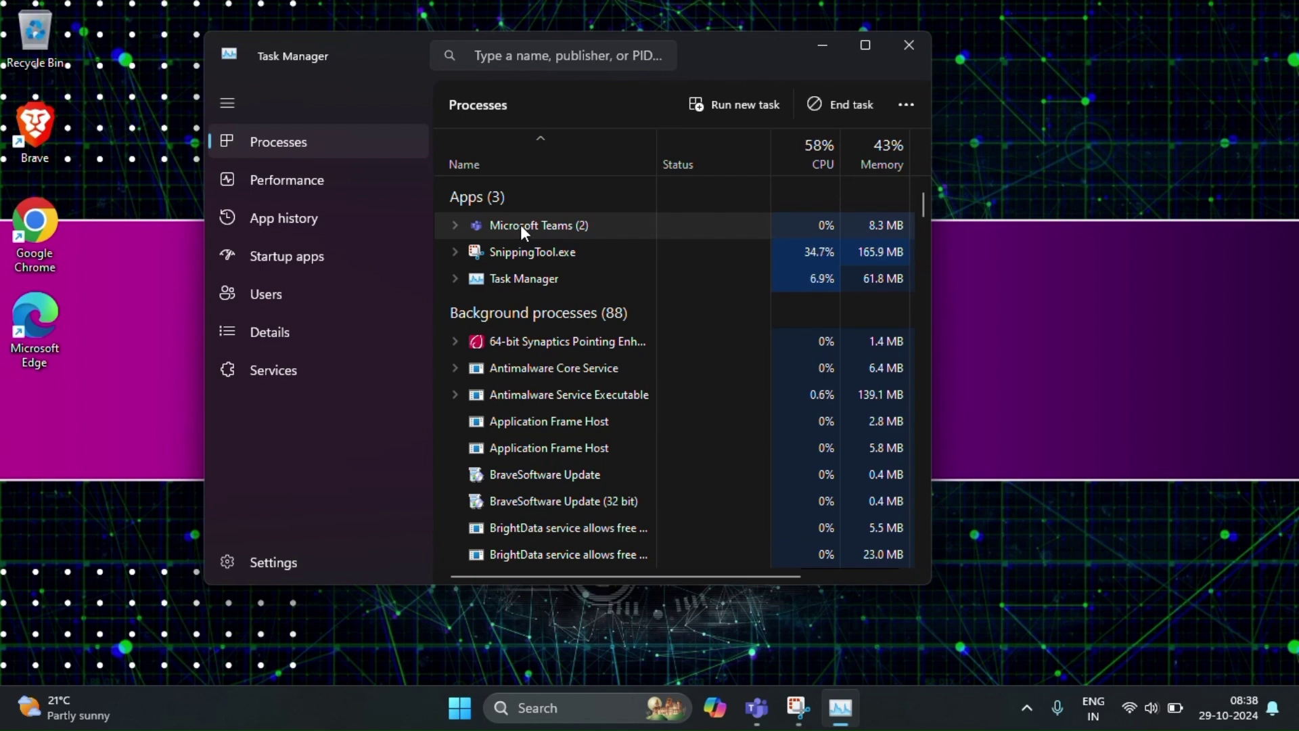
{"action": "right_click", "coordinate": [521, 225]}
{"action": "left_click", "coordinate": [564, 279]}
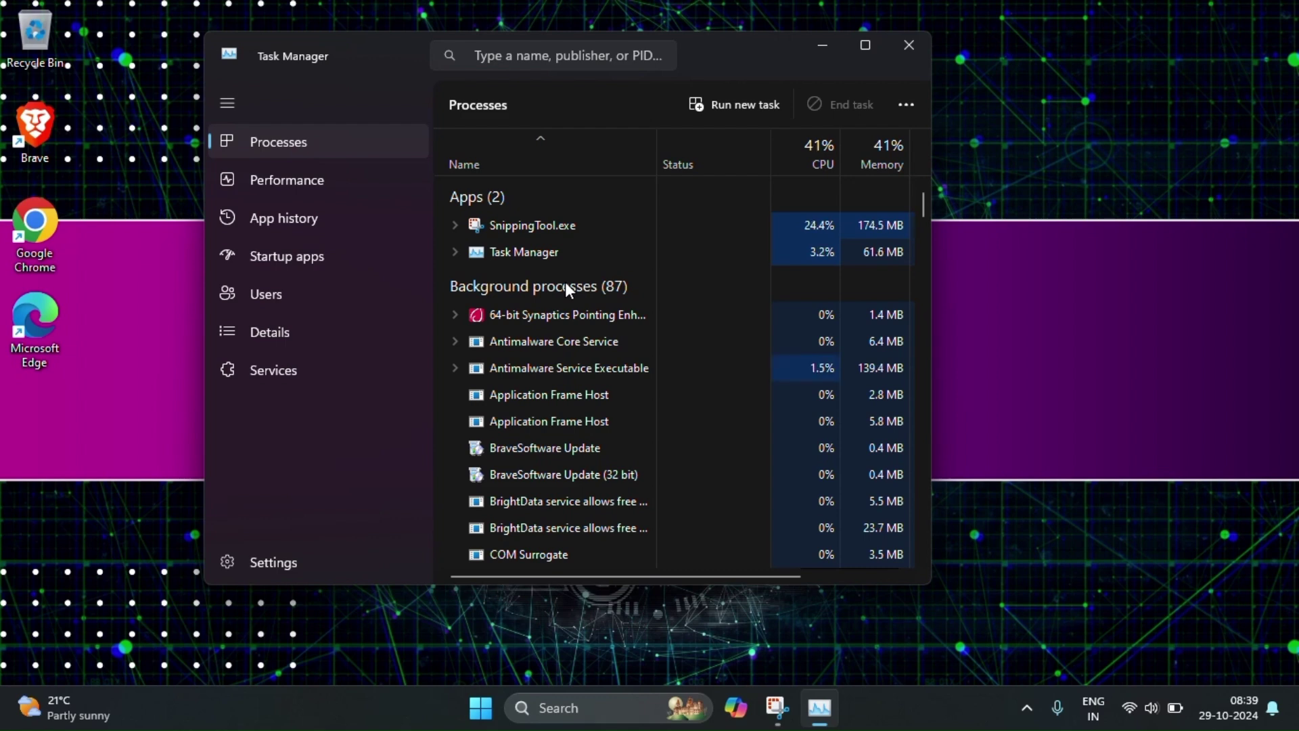
Review Task Manager's Performance graphs, then its Startup apps list.
{"action": "left_click", "coordinate": [282, 180]}
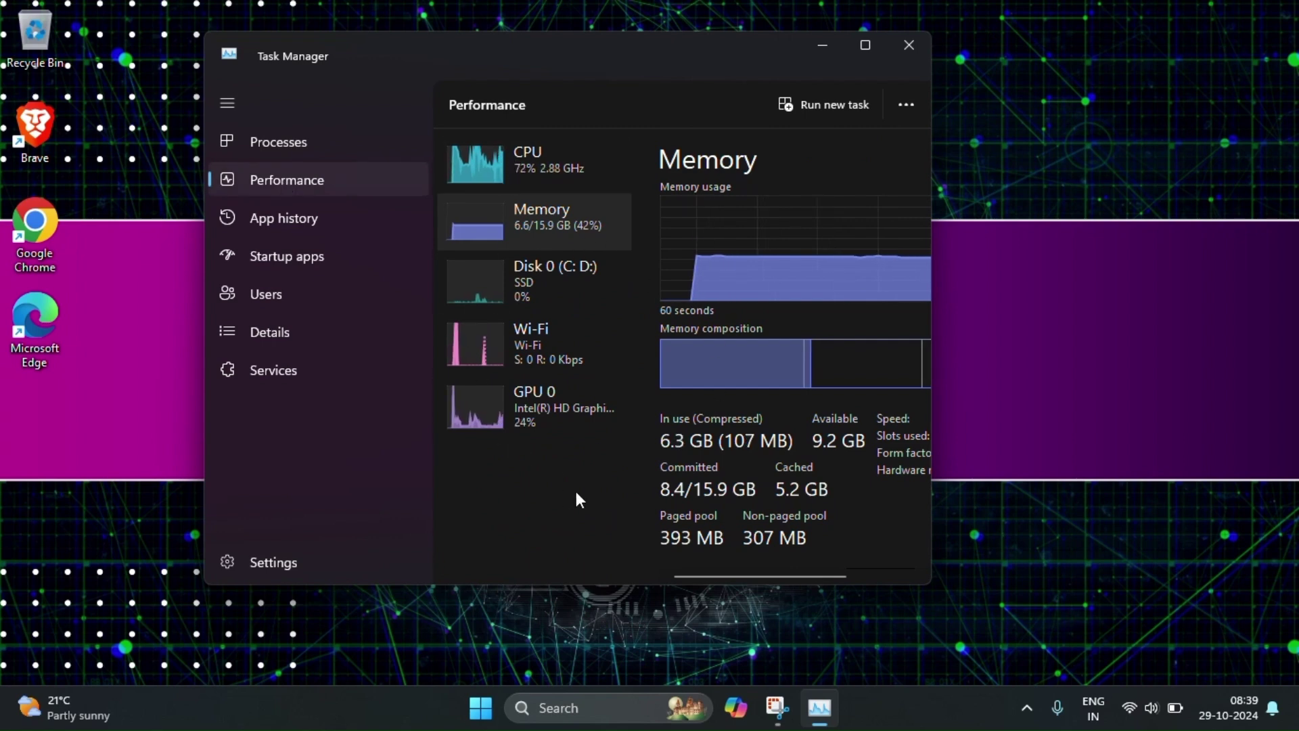
{"action": "left_click", "coordinate": [288, 269]}
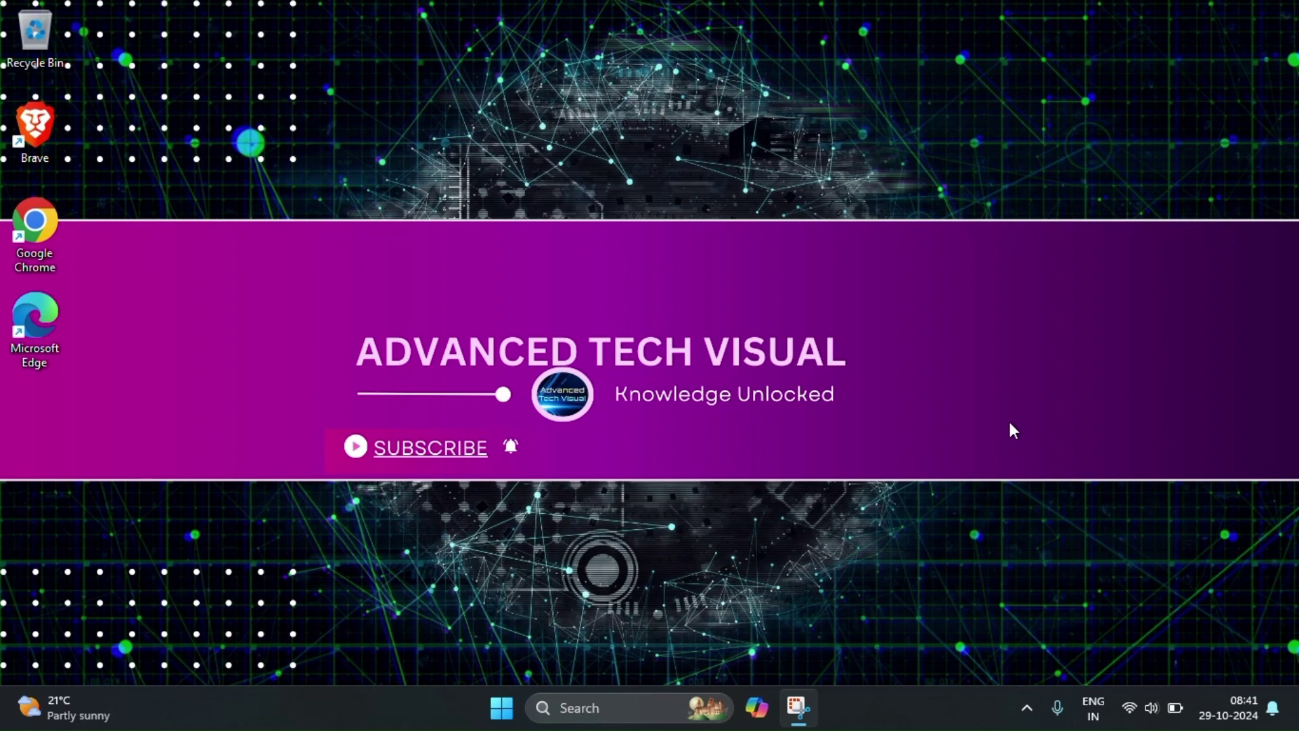
Search Bing for 'pc manager' in Microsoft Edge and scroll through the results.
{"action": "double_click", "coordinate": [35, 321]}
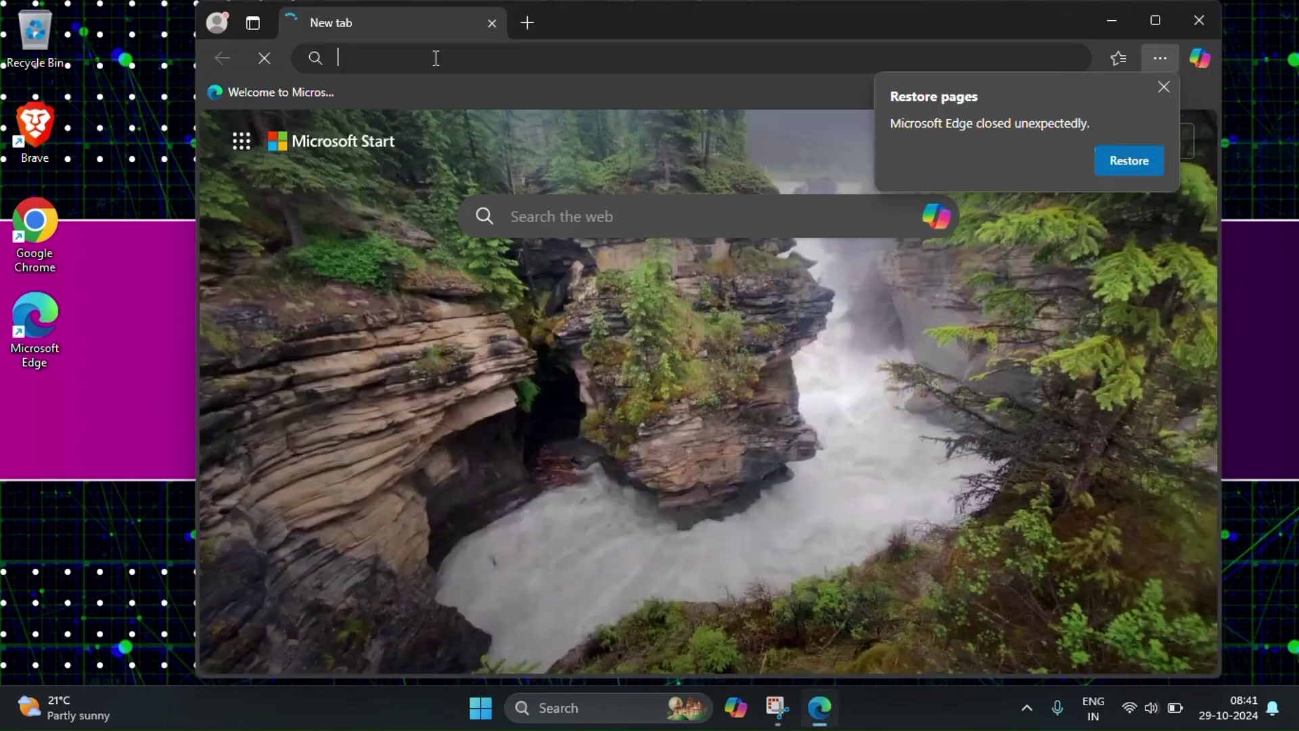
{"action": "left_click", "coordinate": [436, 58]}
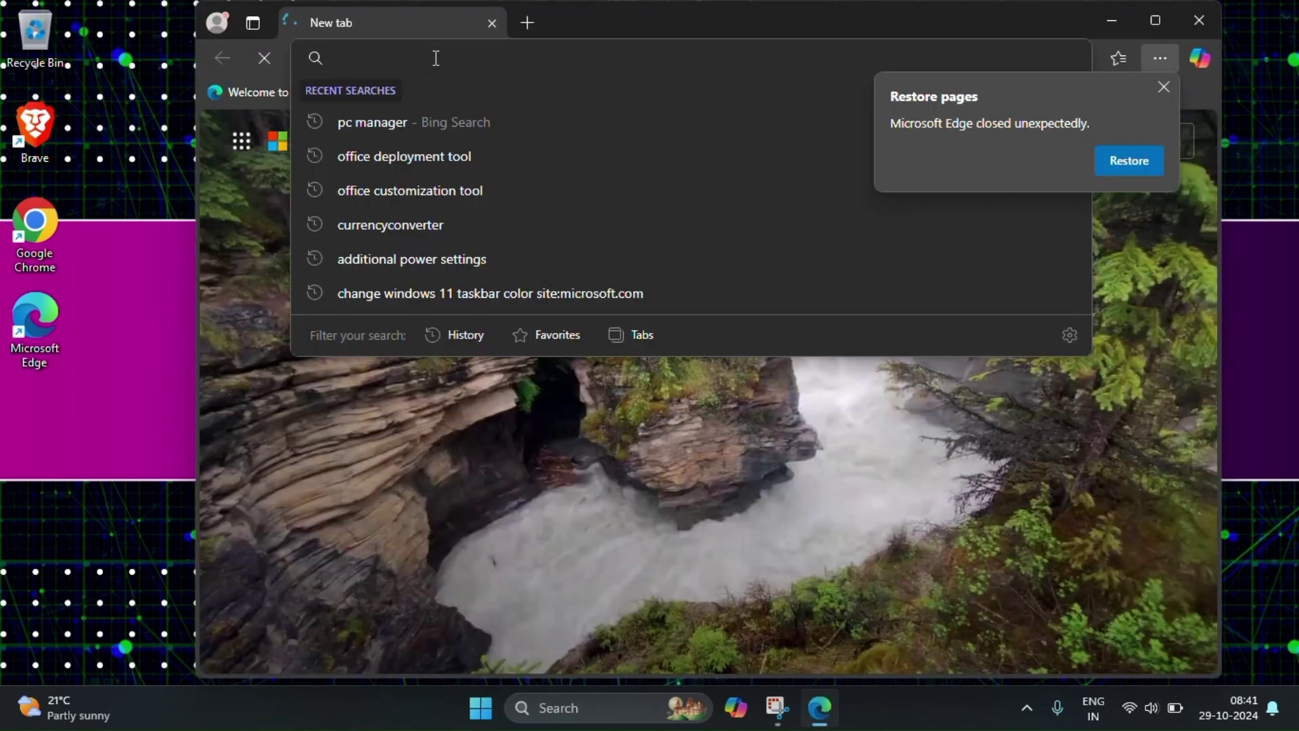
{"action": "type", "text": "pc manager"}
{"action": "key", "text": "Return"}
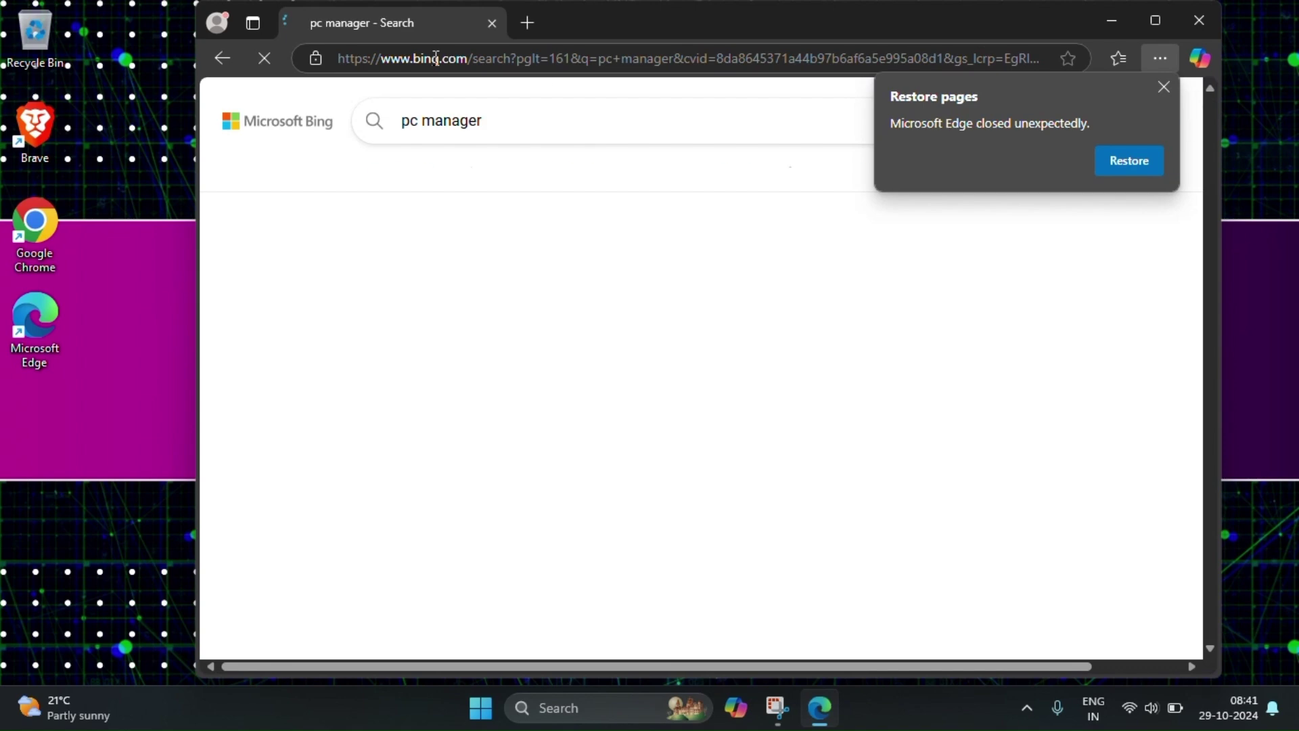
{"action": "left_click", "coordinate": [1047, 180]}
{"action": "scroll", "coordinate": [733, 319], "scroll_direction": "down", "scroll_amount": 2}
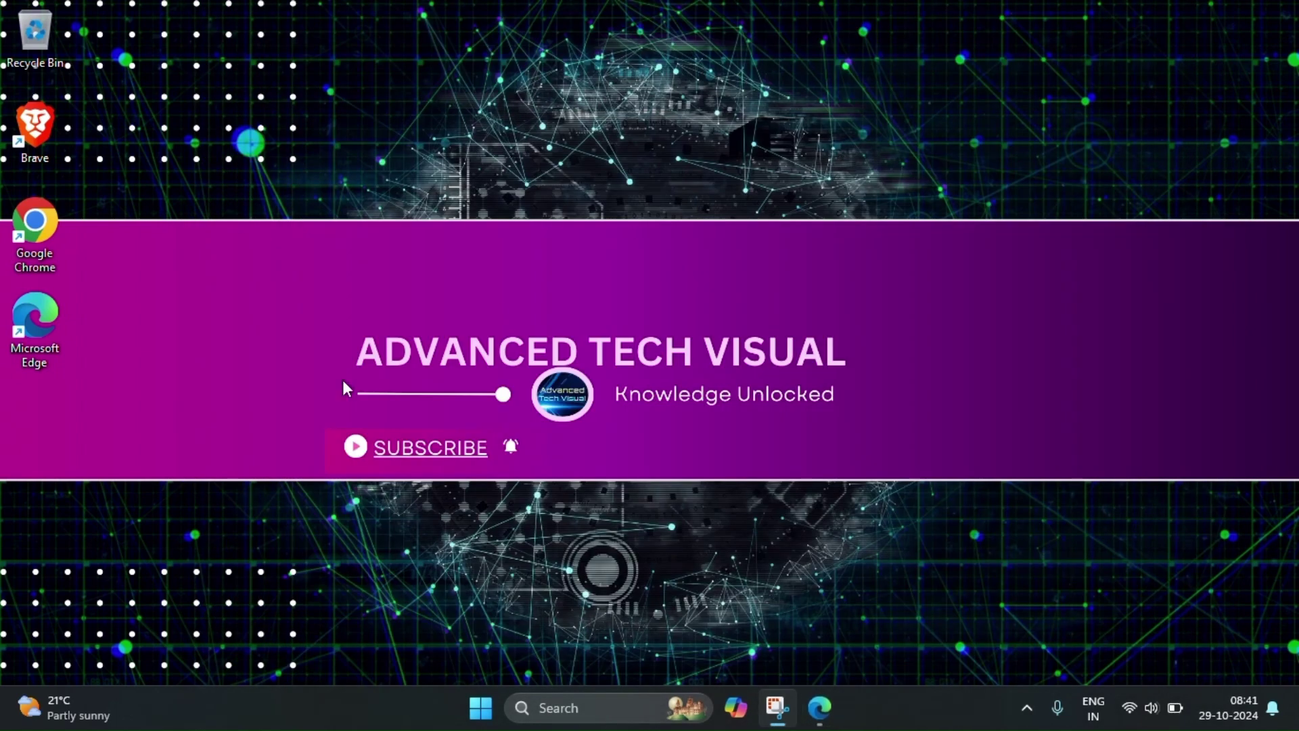
Launch PC Manager via Windows search and boost, freeing 163MB and dropping memory to 37%.
{"action": "key", "text": "super"}
{"action": "type", "text": "pc"}
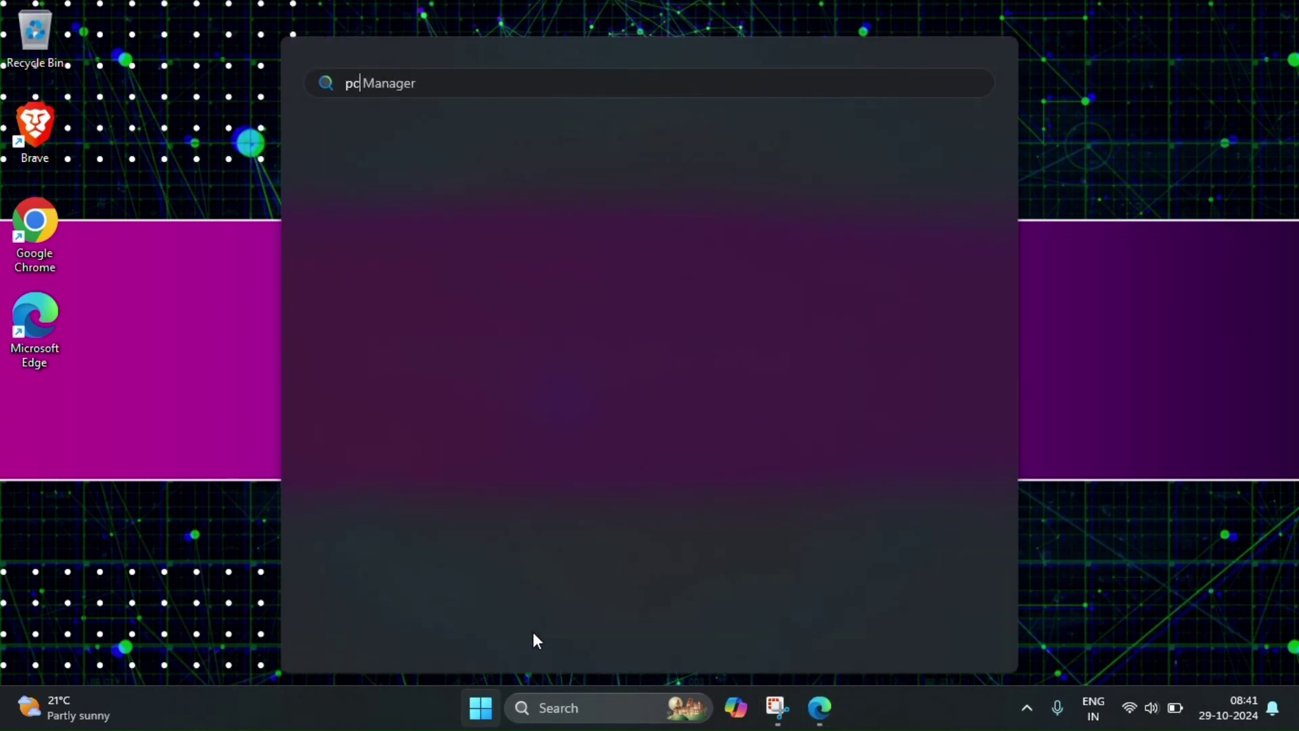
{"action": "key", "text": "Return"}
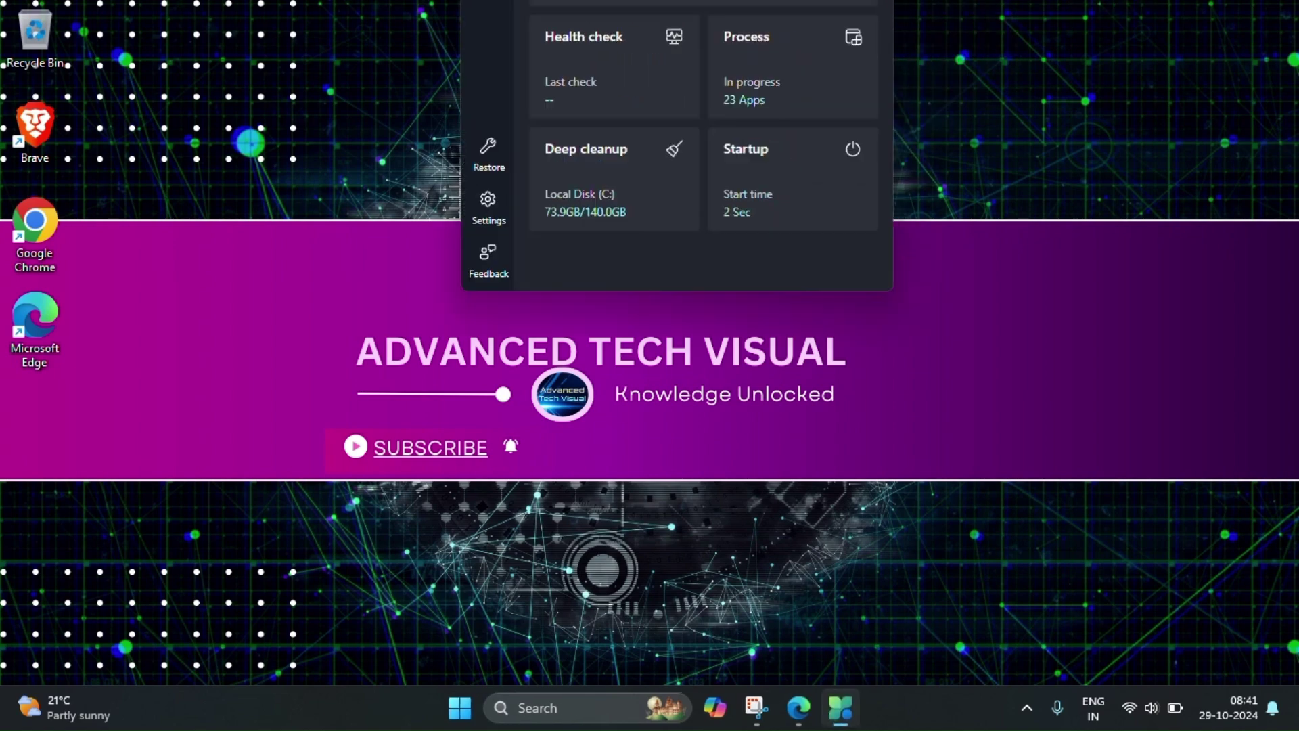
{"action": "left_click_drag", "start_coordinate": [585, 266], "coordinate": [614, 103]}
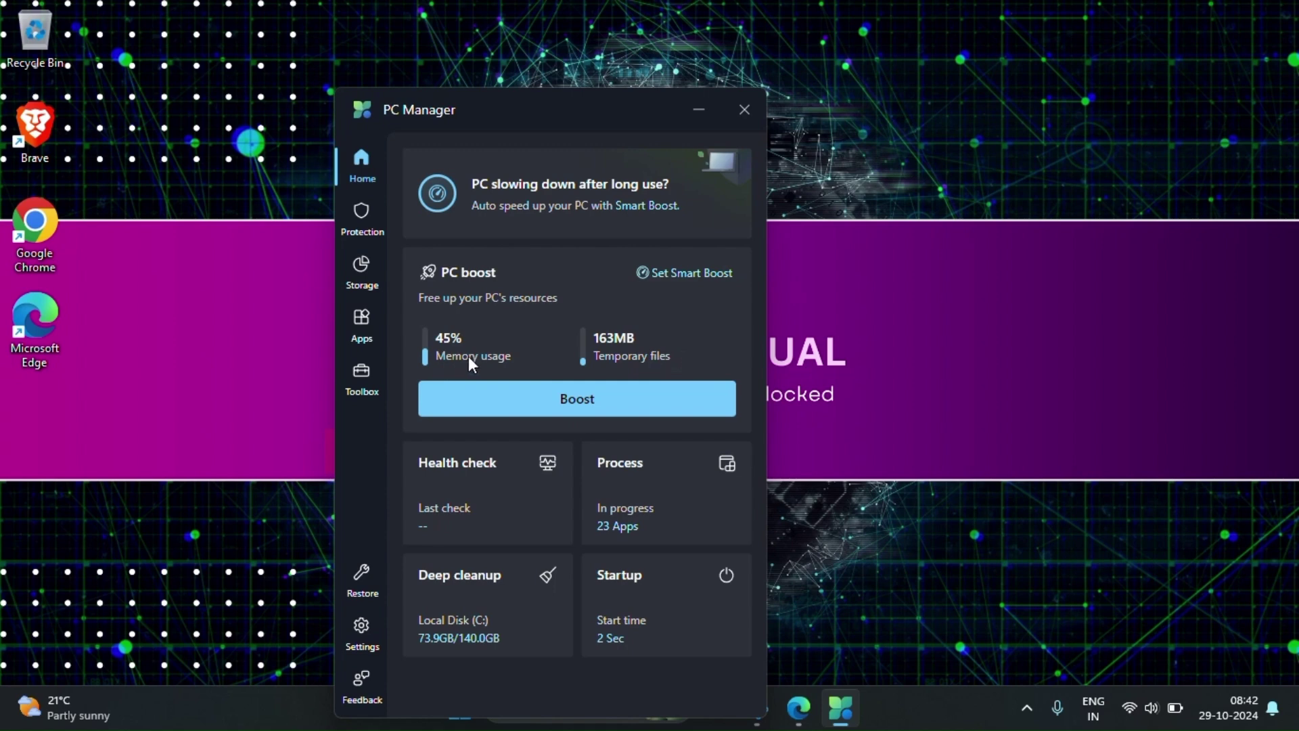
{"action": "left_click", "coordinate": [526, 403]}
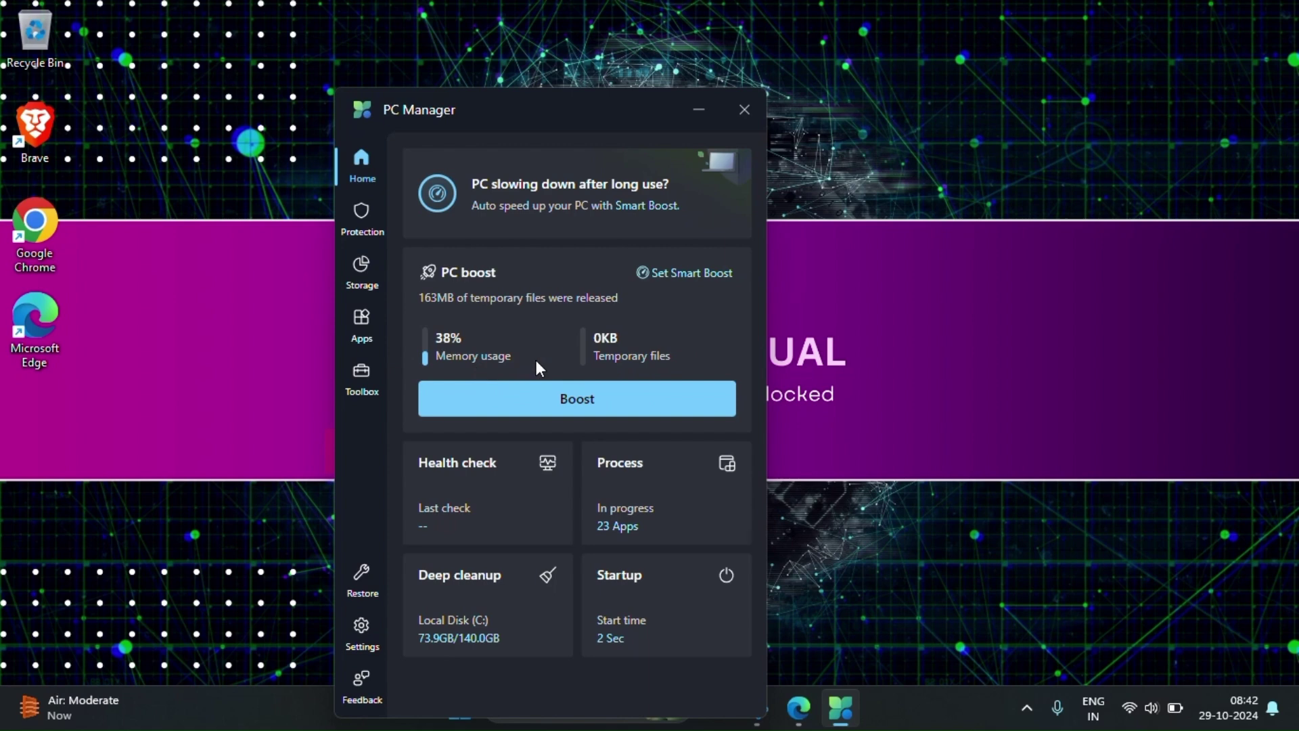
Check for Windows updates under Protection, then view drive C: storage (73.9GB of 140.0GB used).
{"action": "left_click", "coordinate": [371, 223]}
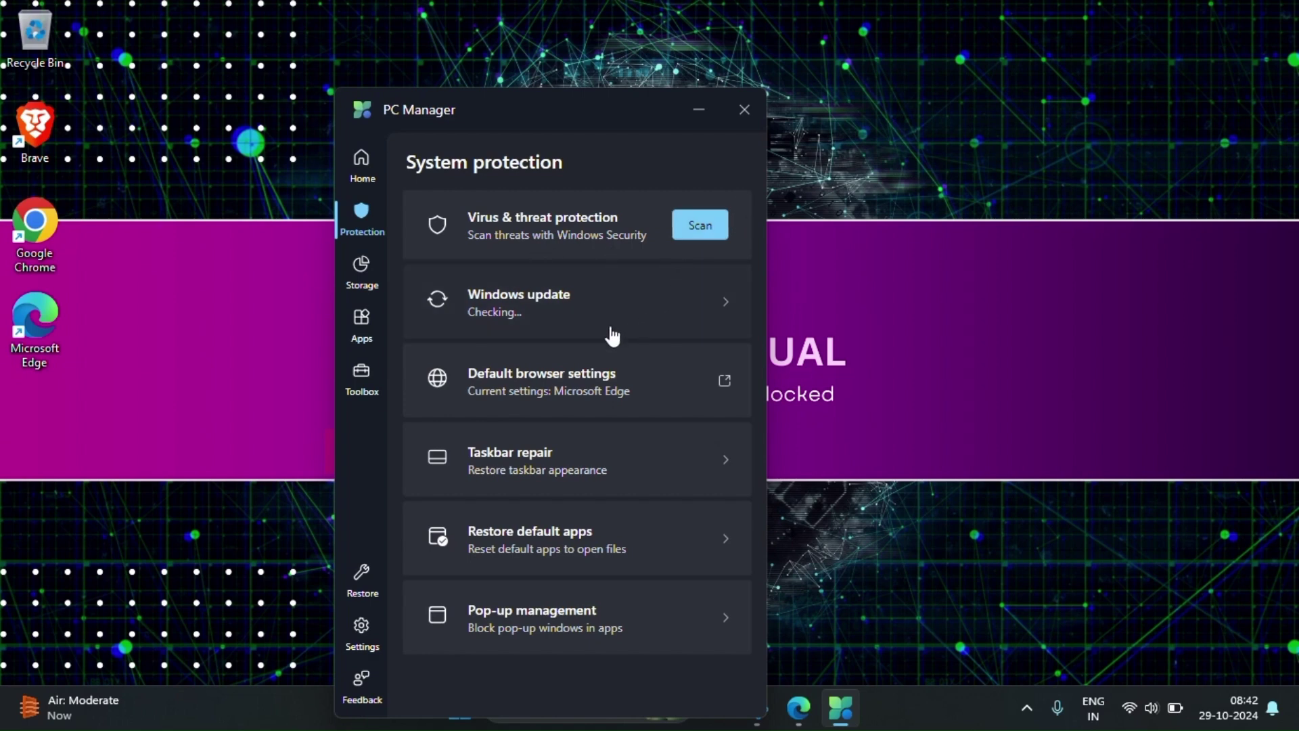
{"action": "left_click", "coordinate": [684, 315]}
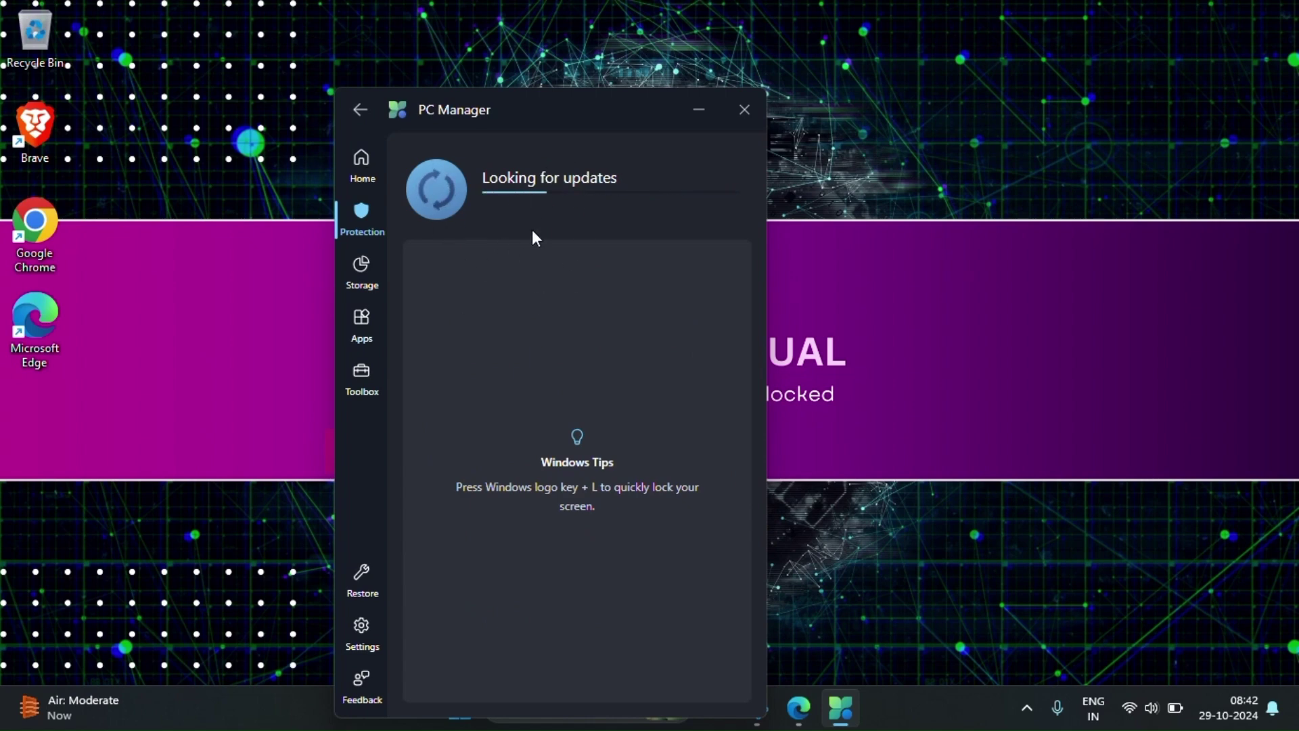
{"action": "left_click", "coordinate": [360, 271]}
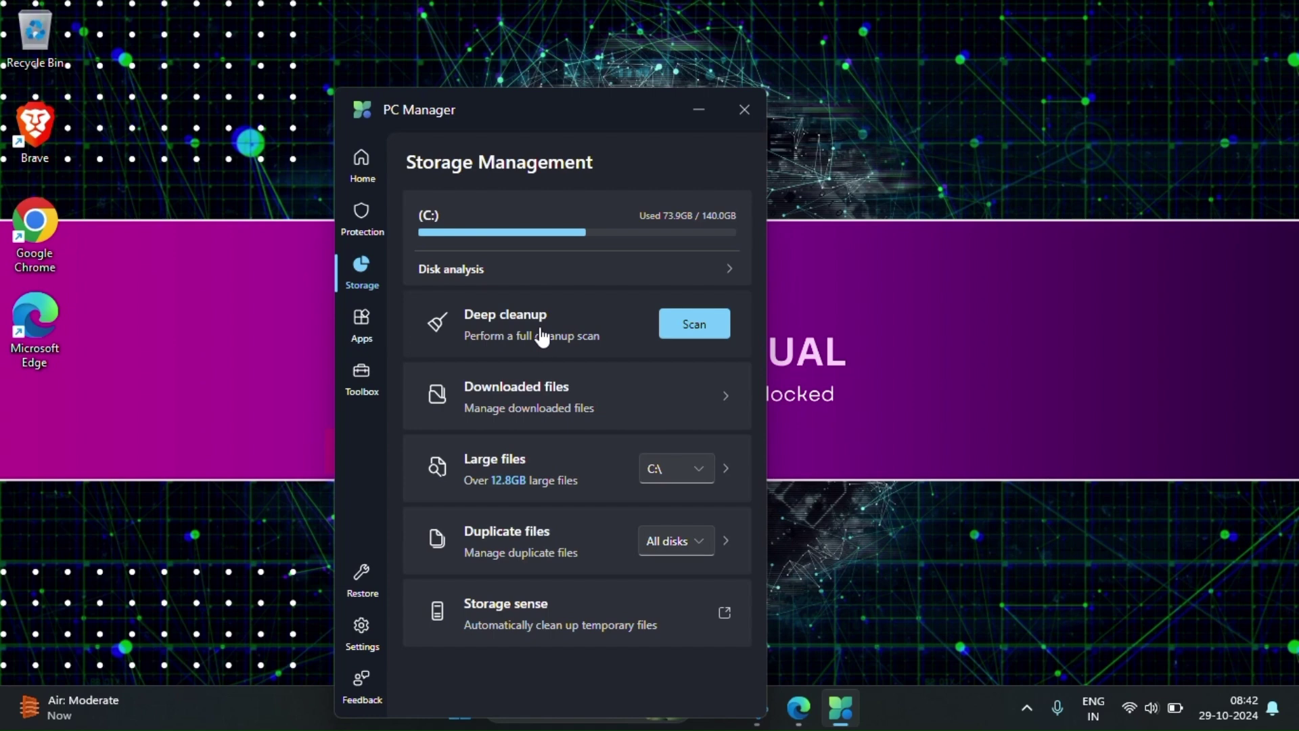
Browse the 24 running processes and the startup apps, ending on the App management overview.
{"action": "left_click", "coordinate": [362, 336]}
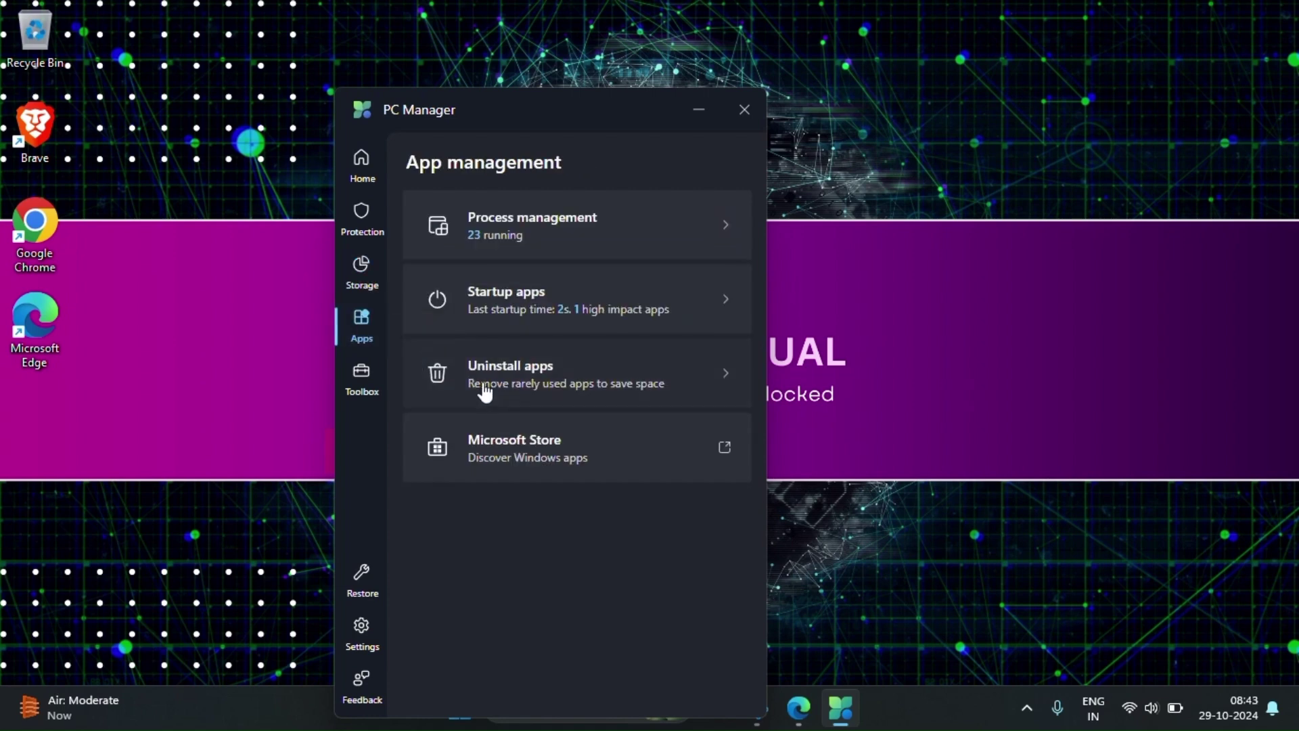
{"action": "left_click", "coordinate": [620, 233]}
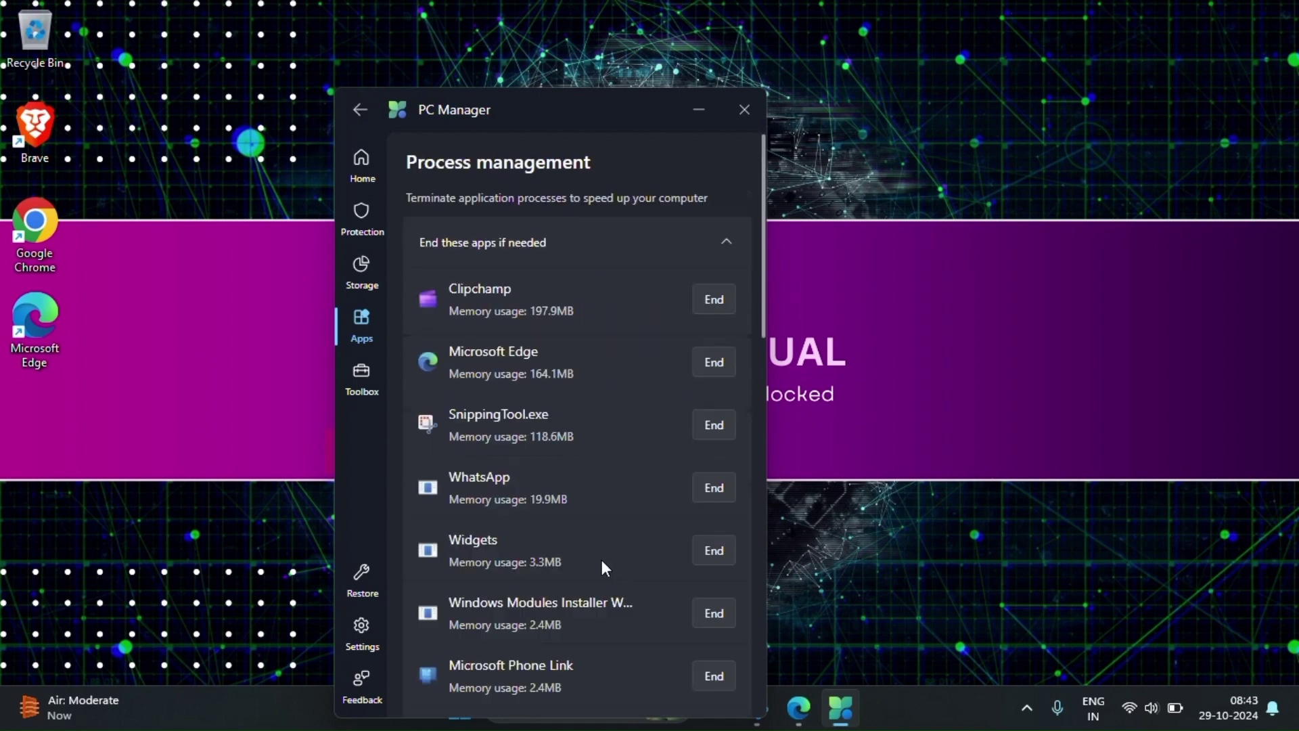
{"action": "scroll", "coordinate": [632, 569], "scroll_direction": "down", "scroll_amount": 5}
{"action": "scroll", "coordinate": [632, 561], "scroll_direction": "up", "scroll_amount": 5}
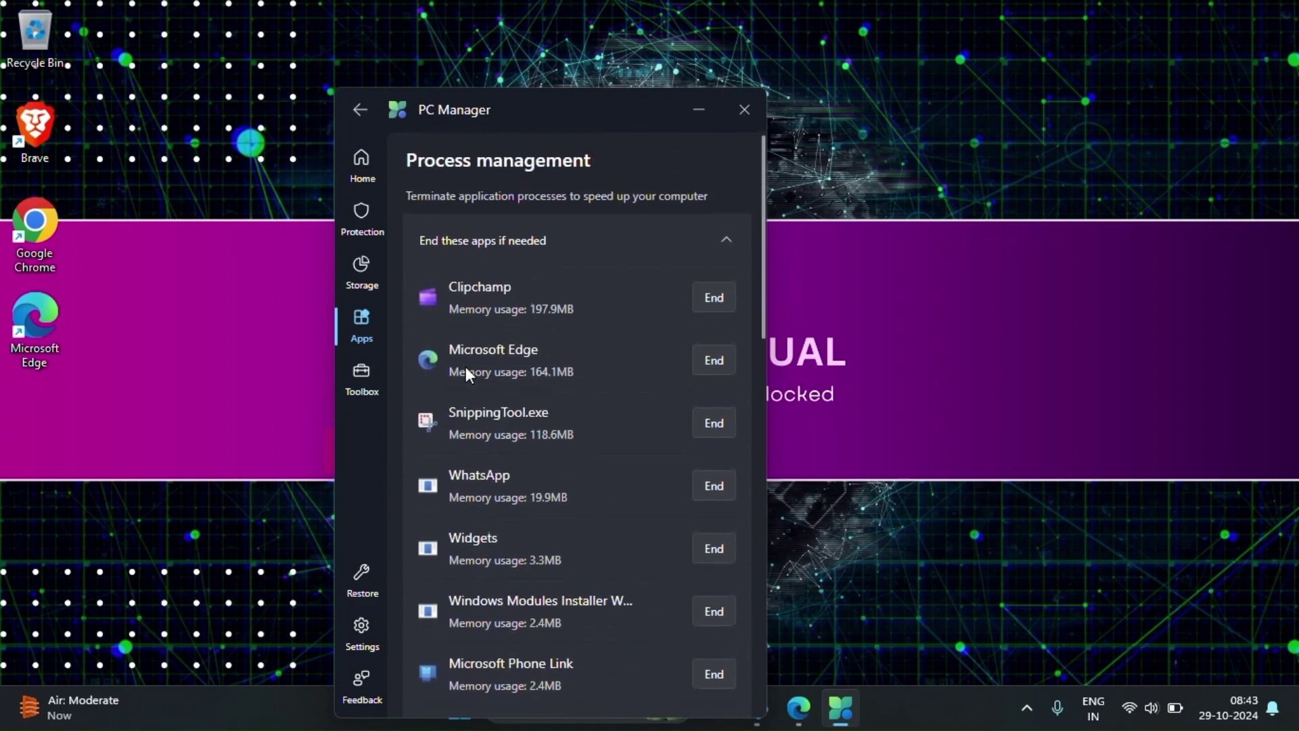
{"action": "left_click", "coordinate": [361, 326]}
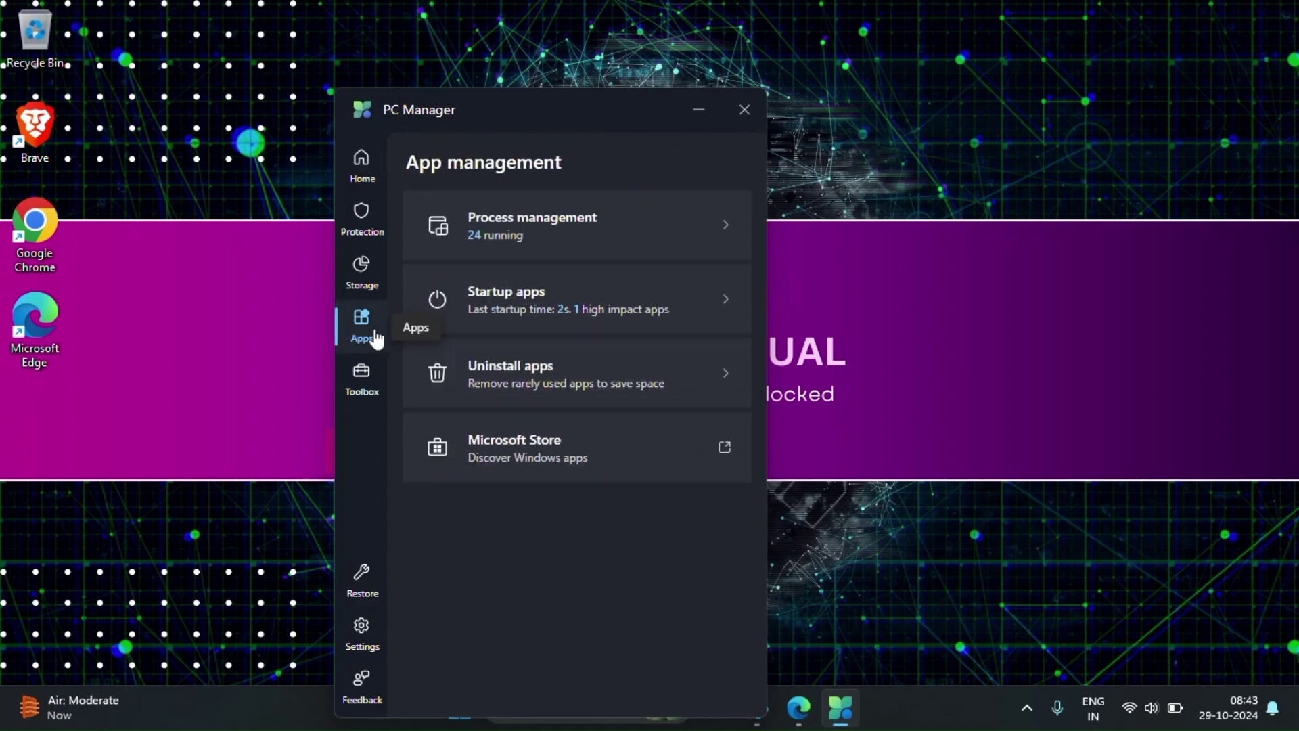
{"action": "left_click", "coordinate": [484, 312]}
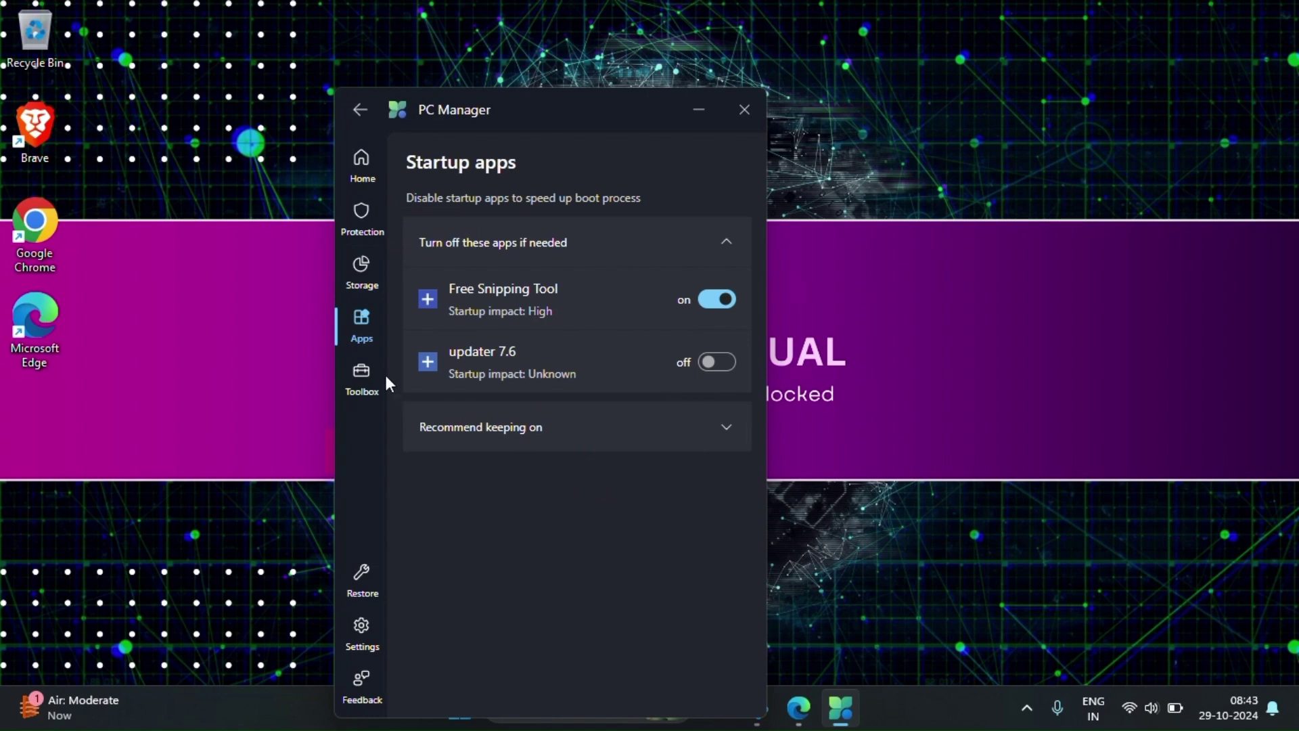
{"action": "left_click", "coordinate": [350, 347]}
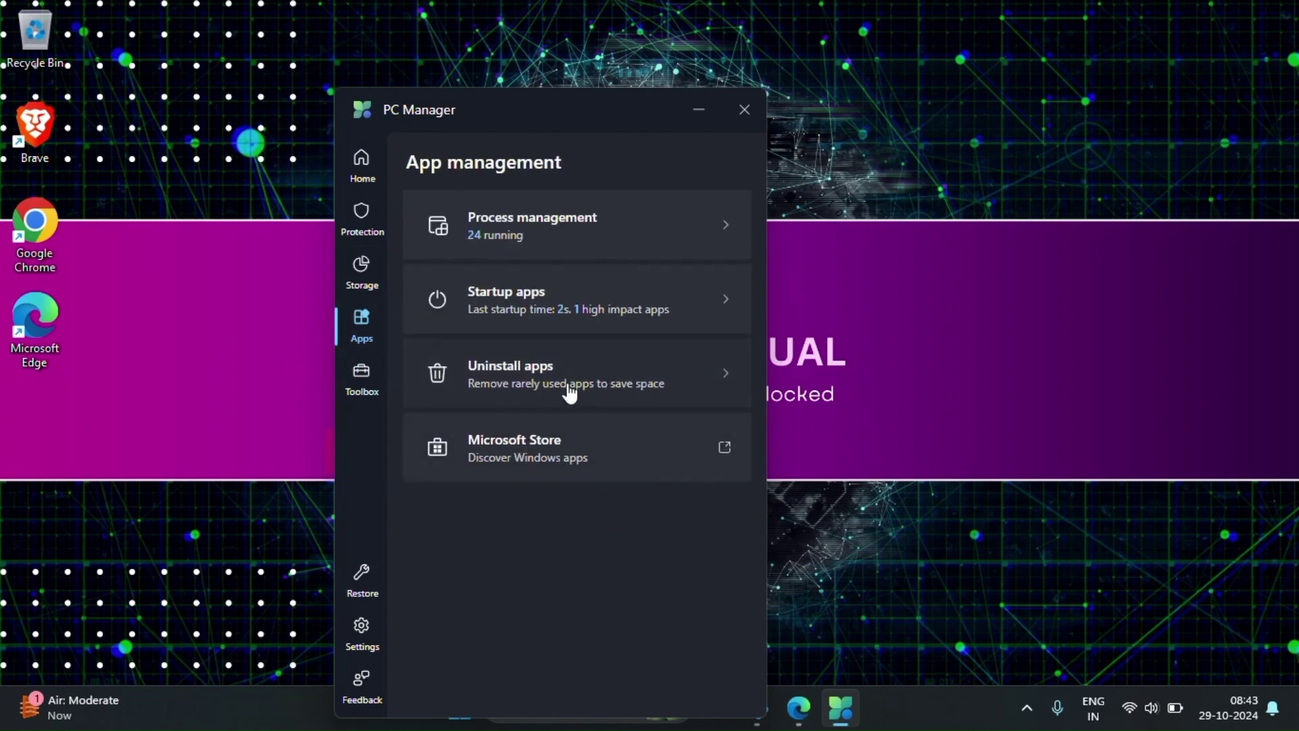
Show the Toolbox page of Windows and web tools and shift the PC Manager window left.
{"action": "left_click", "coordinate": [362, 385]}
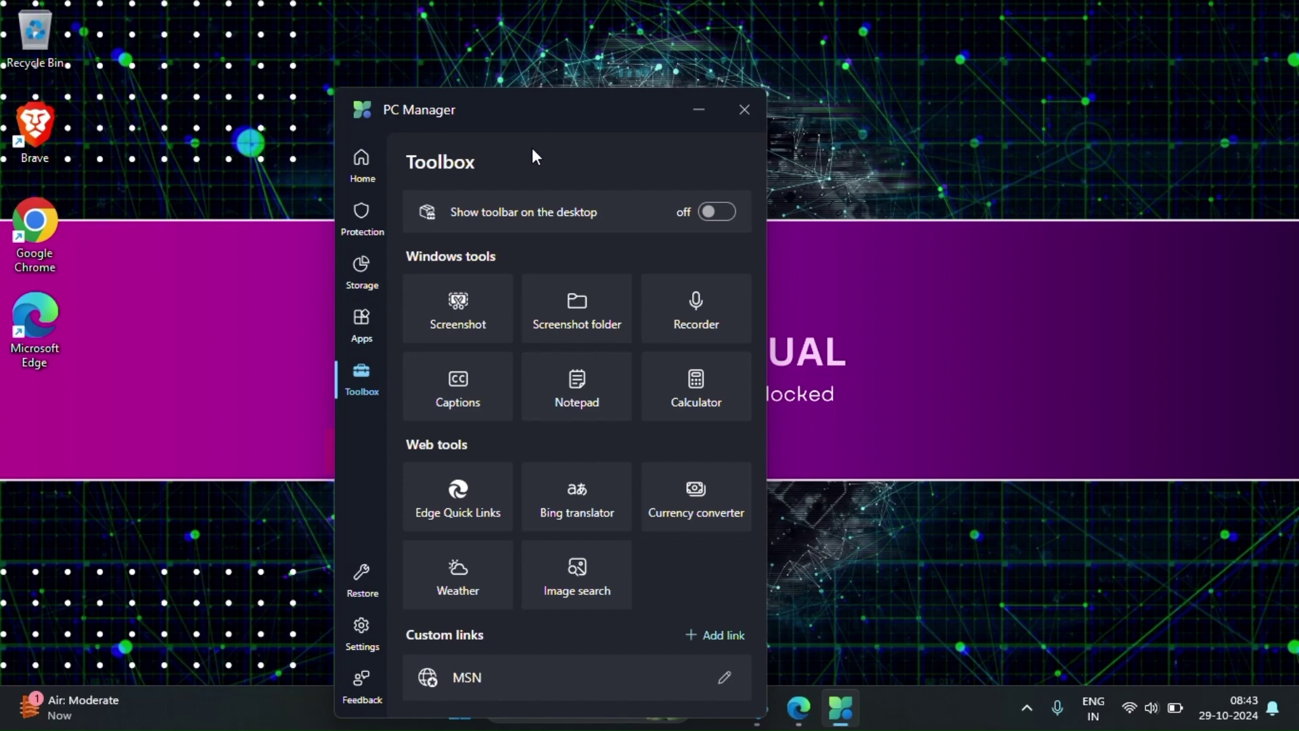
{"action": "left_click_drag", "start_coordinate": [526, 96], "coordinate": [372, 84]}
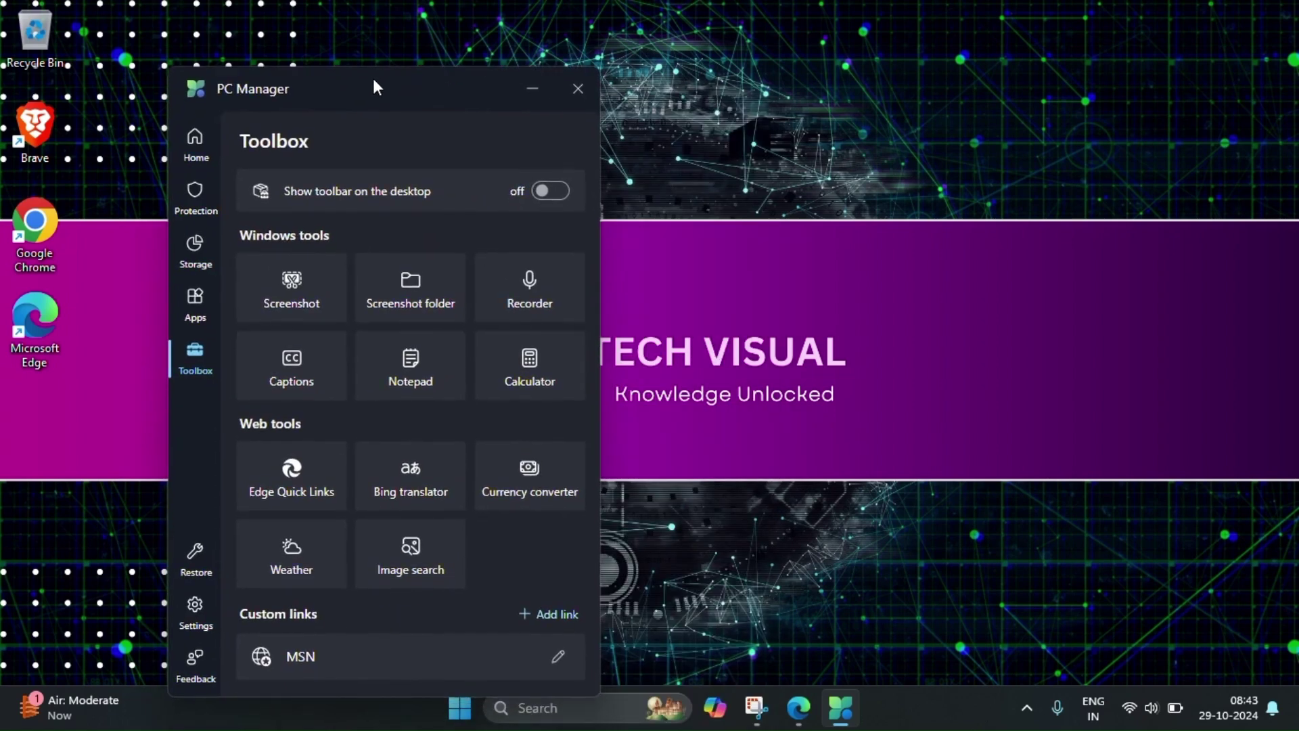